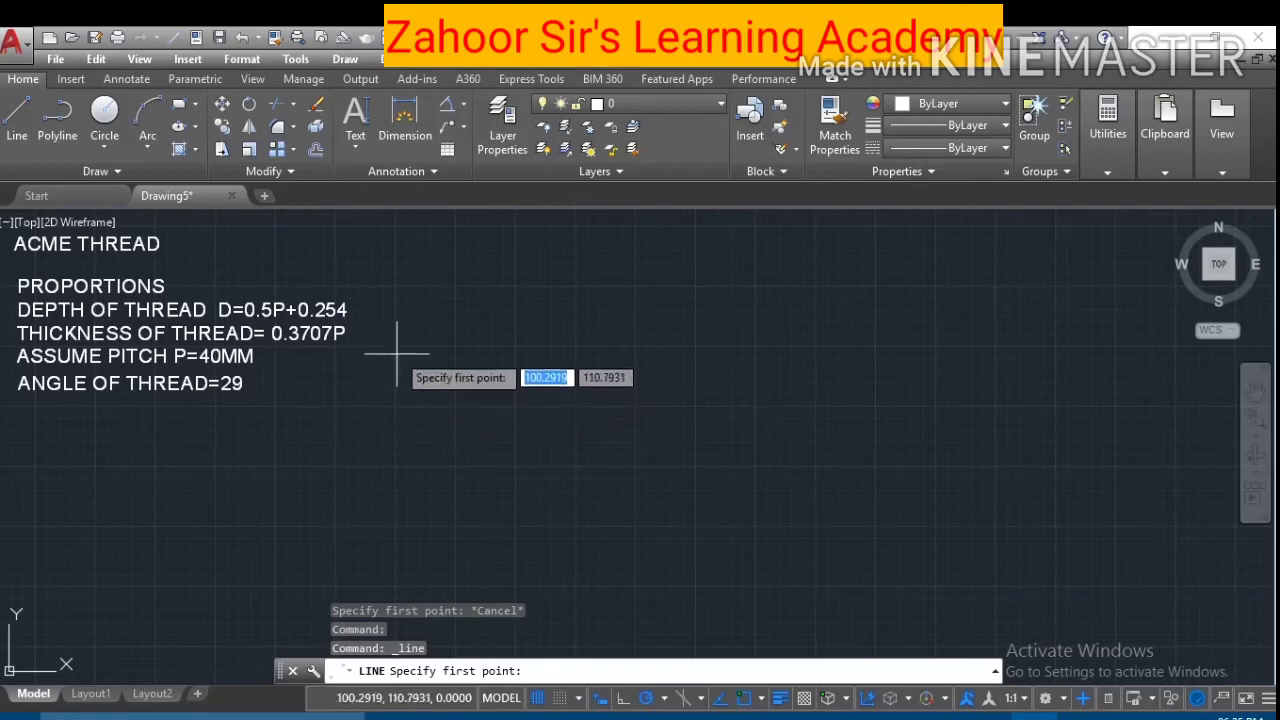
# Draw a 14.82 mm horizontal line in the empty area beside the notes as the first thread crest
pyautogui.click(395, 403)
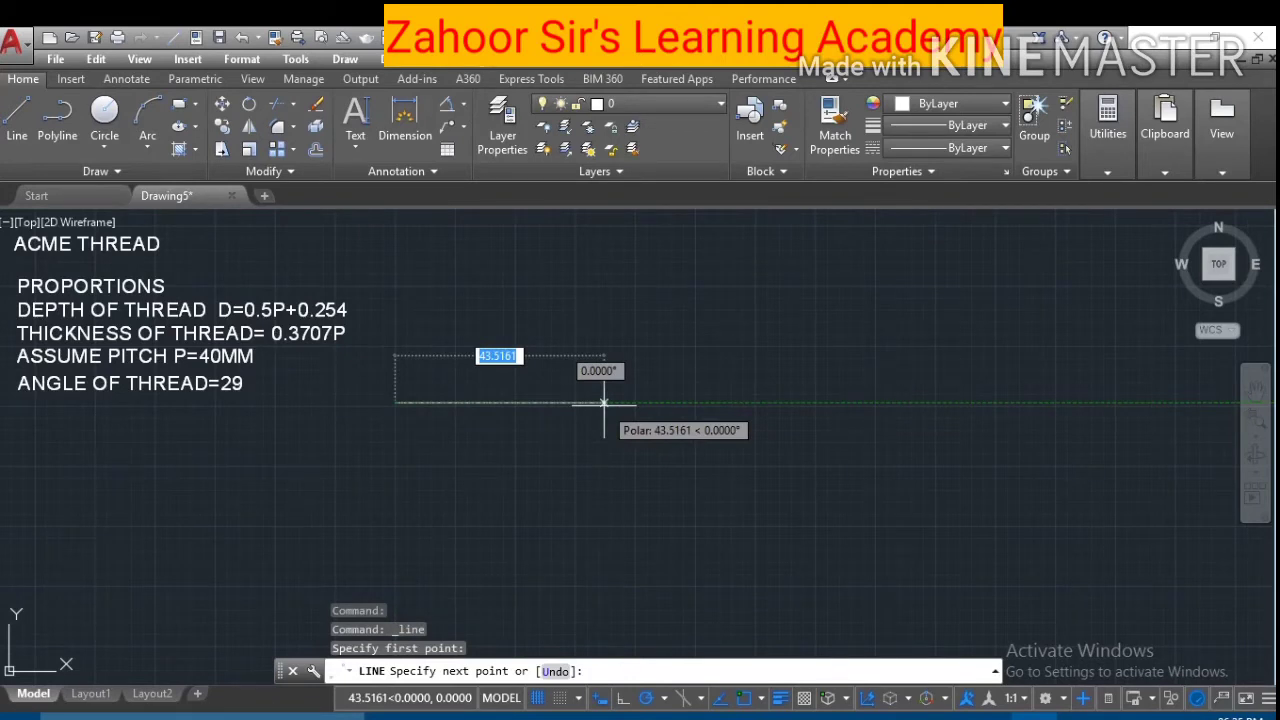
pyautogui.write('14.82')
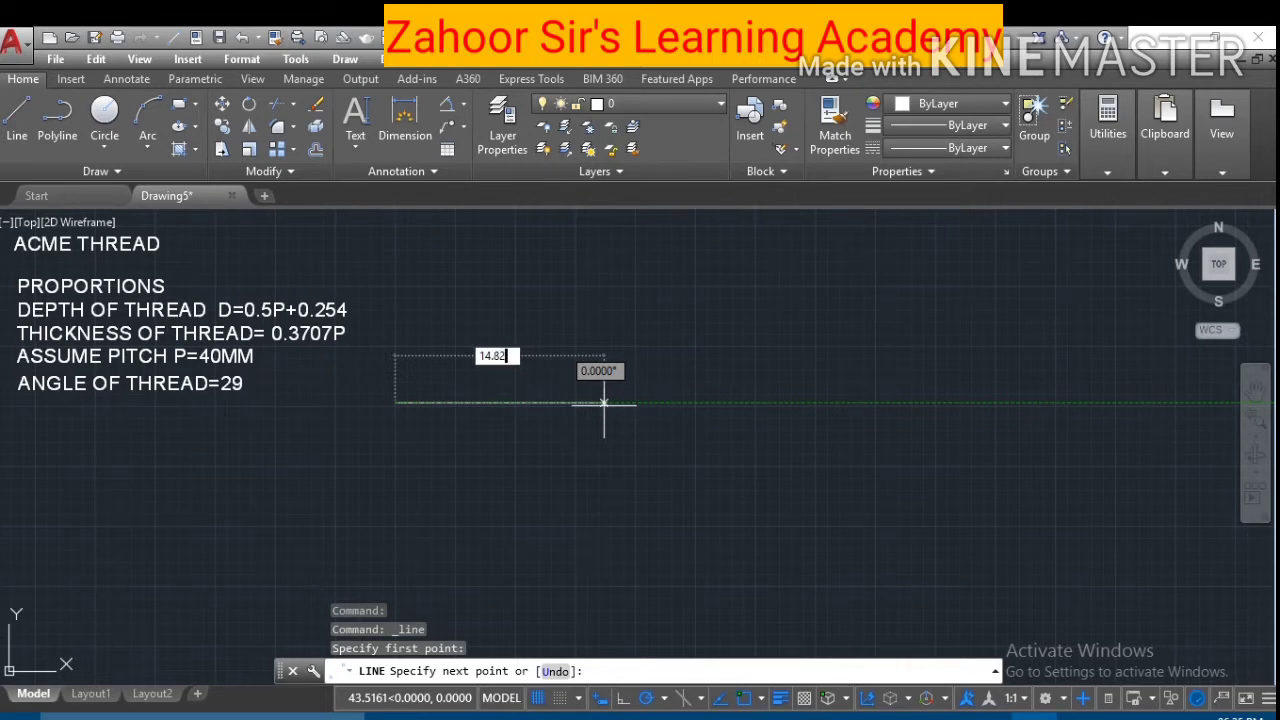
pyautogui.press('Return')
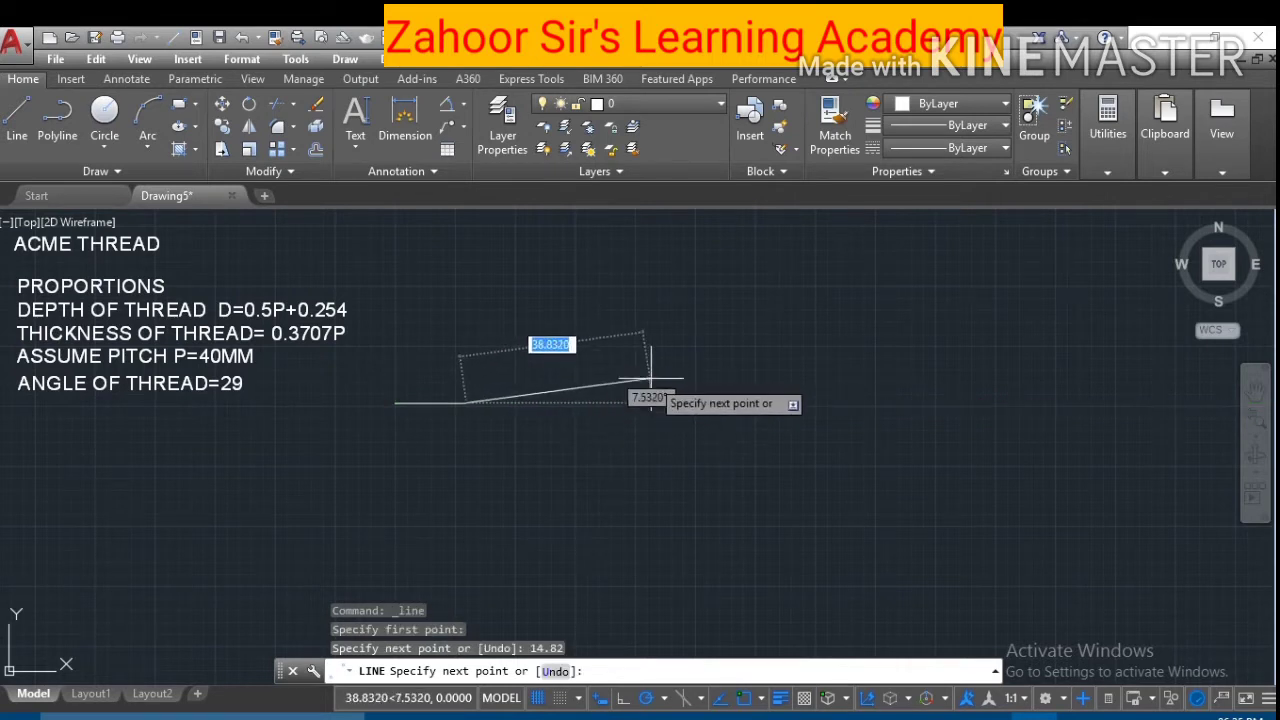
pyautogui.press('Escape')
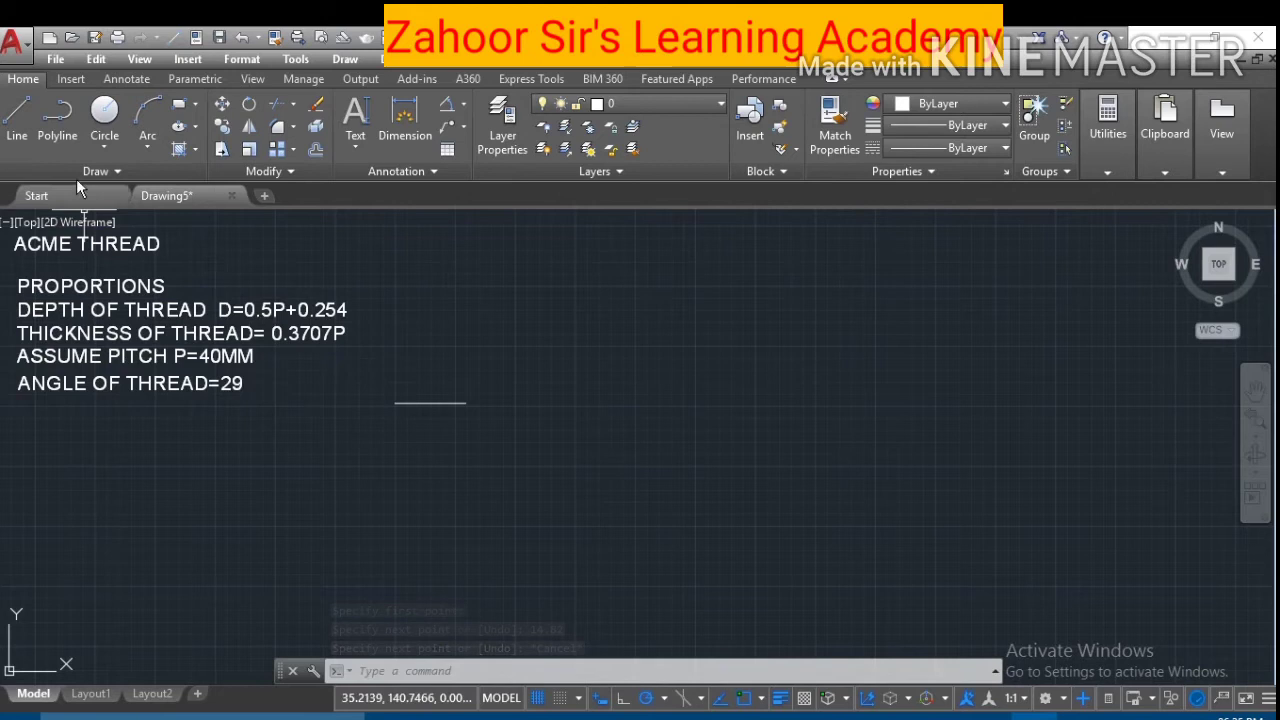
# Draw a second 14.82 mm horizontal crest line, its start tracked 40 mm to the right of the first crest's left endpoint
pyautogui.click(17, 120)
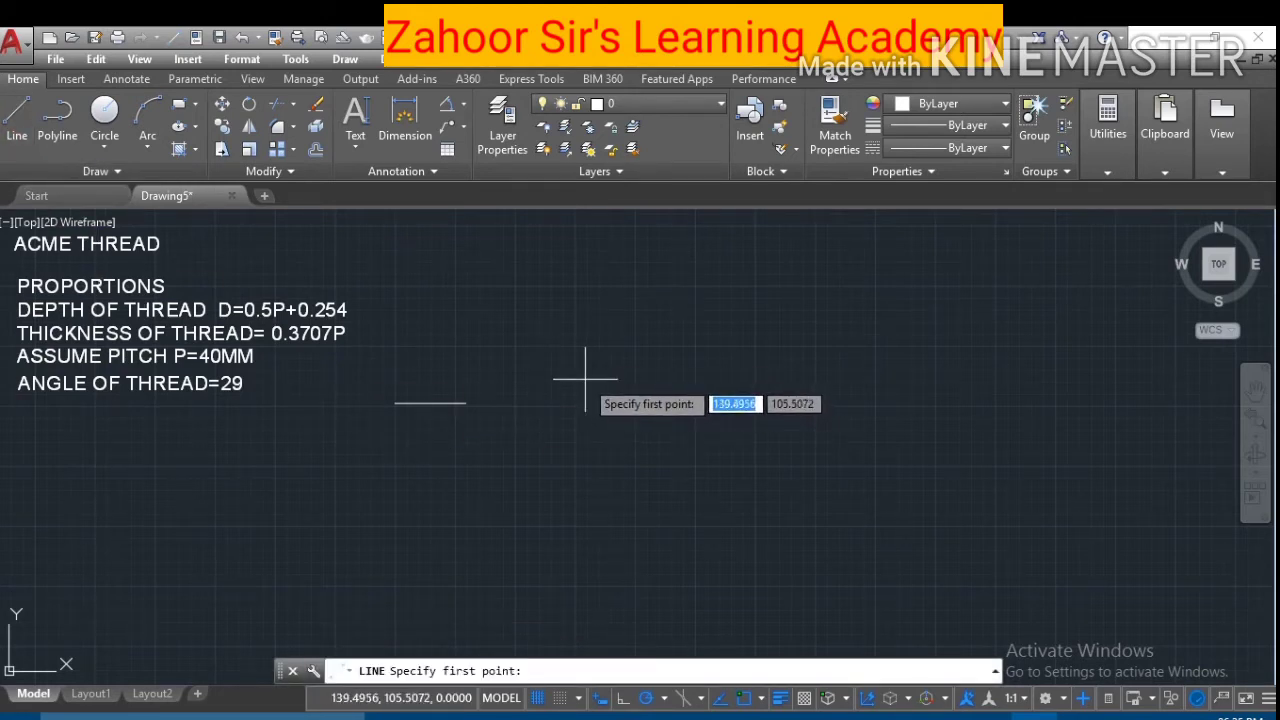
pyautogui.write('TK')
pyautogui.press('Return')
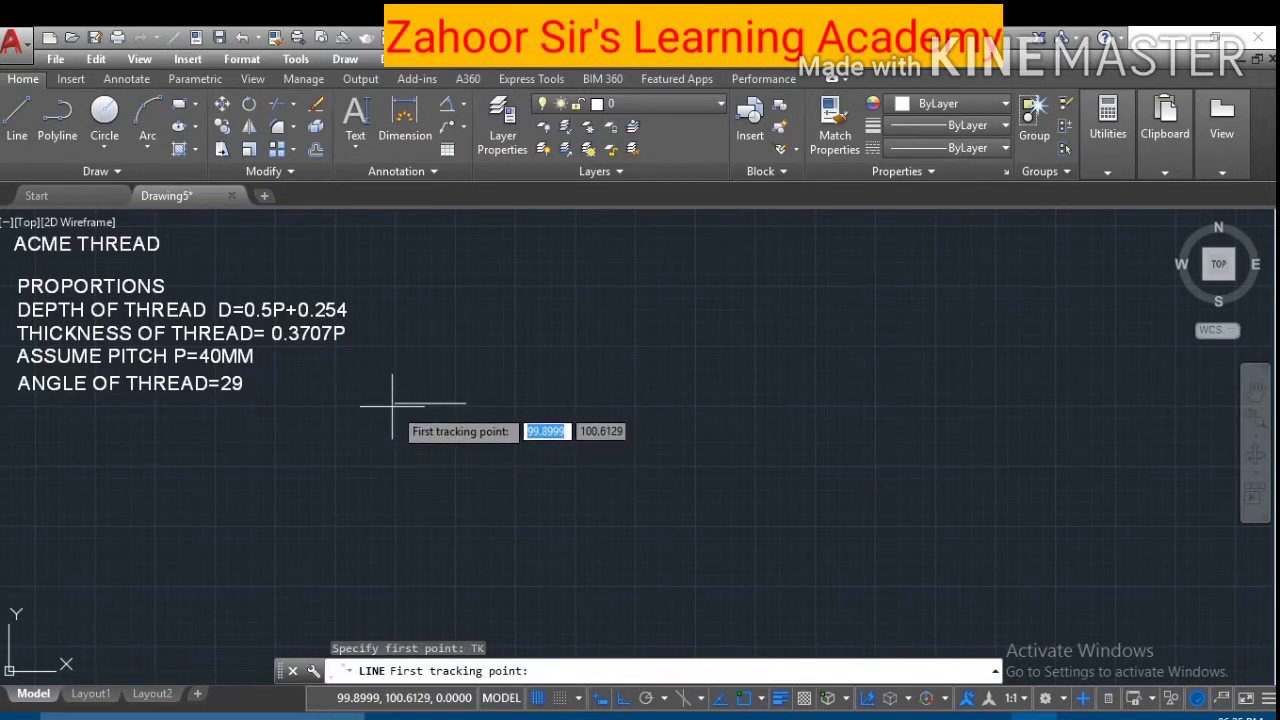
pyautogui.click(395, 403)
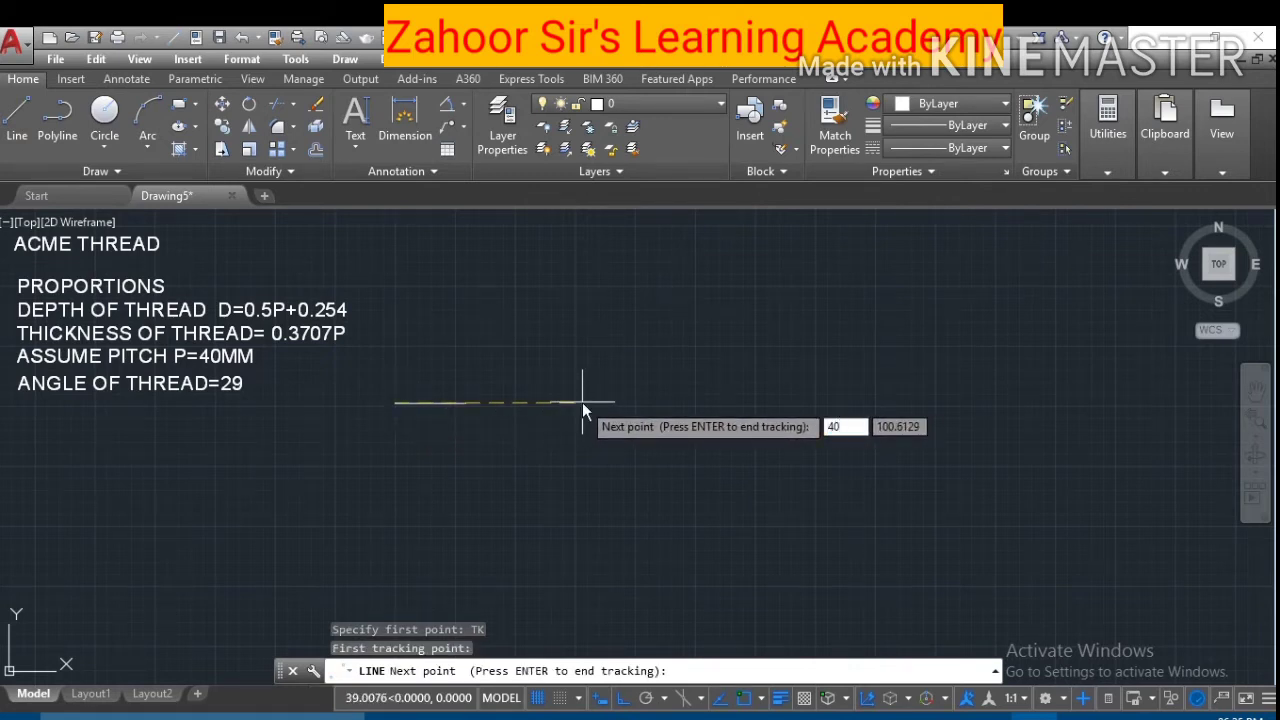
pyautogui.press('Return')
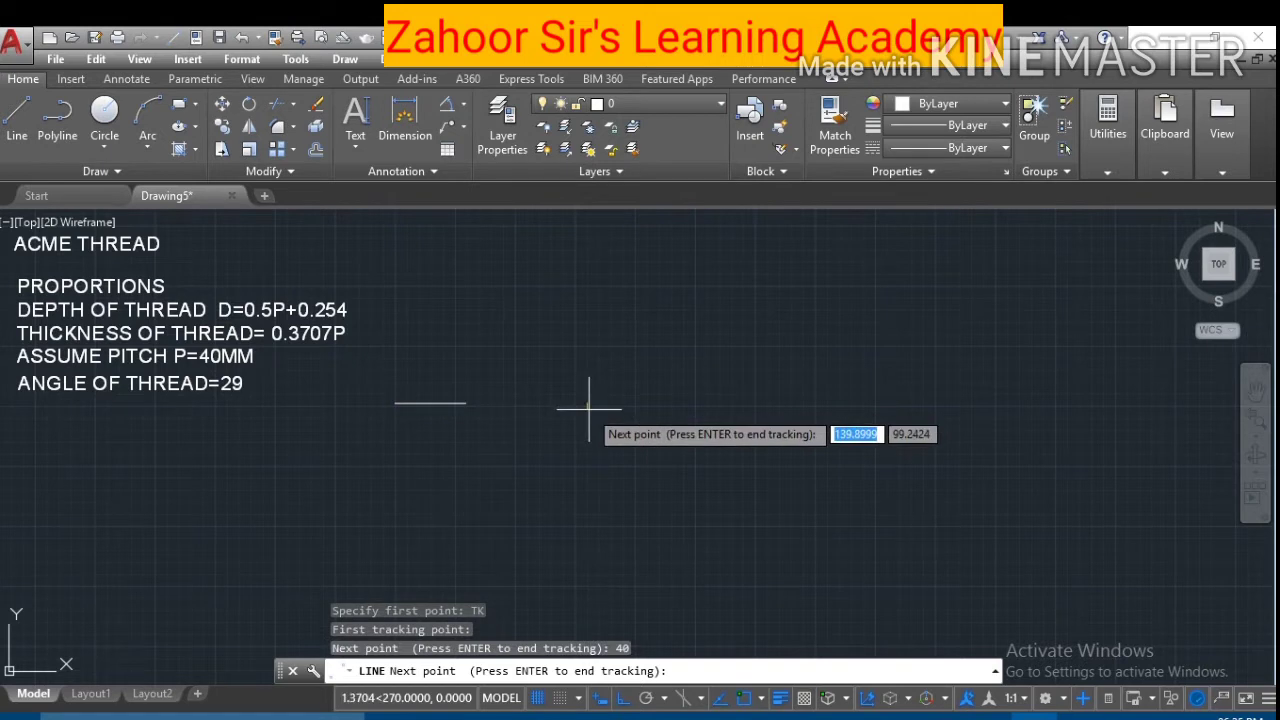
pyautogui.press('Return')
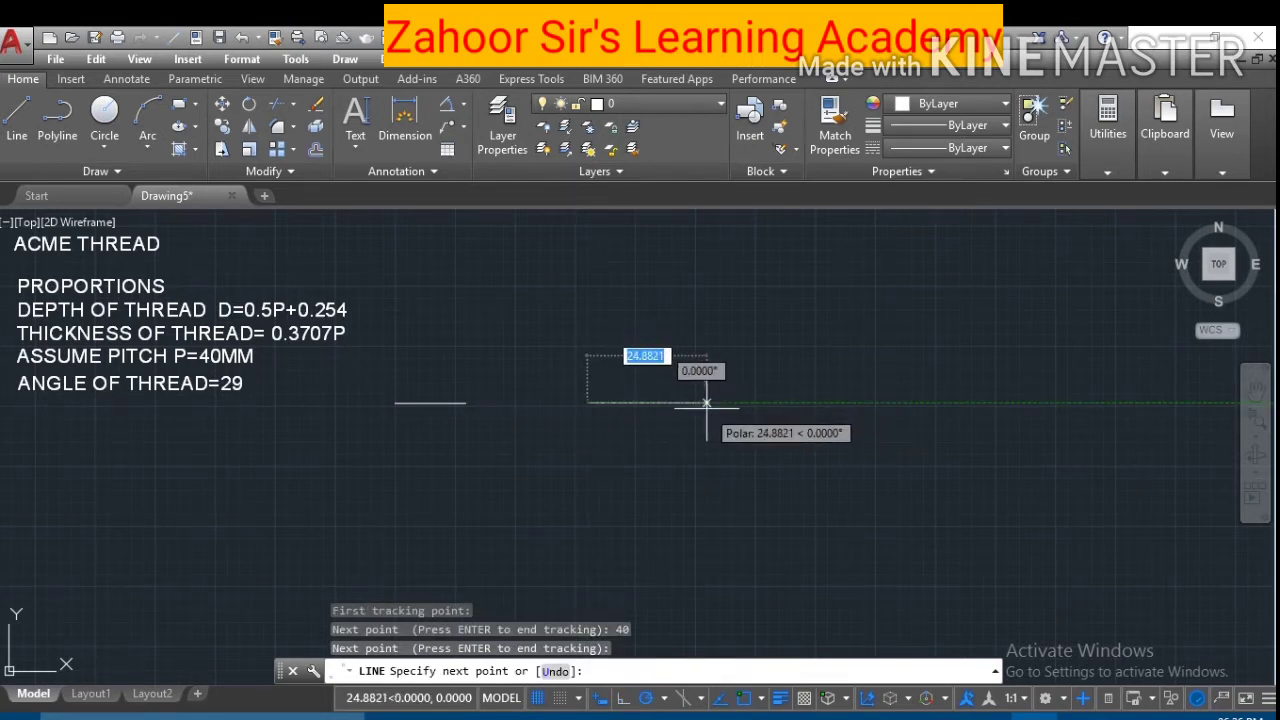
pyautogui.write('14')
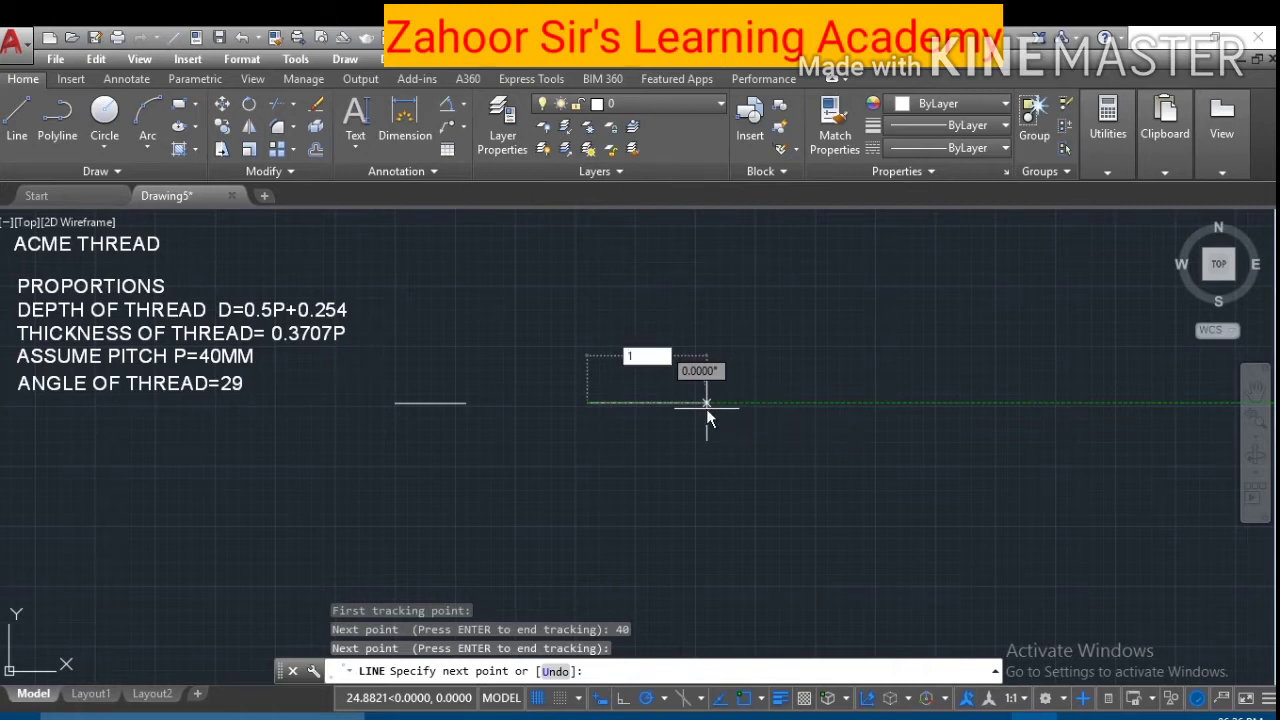
pyautogui.write('.82')
pyautogui.press('Return')
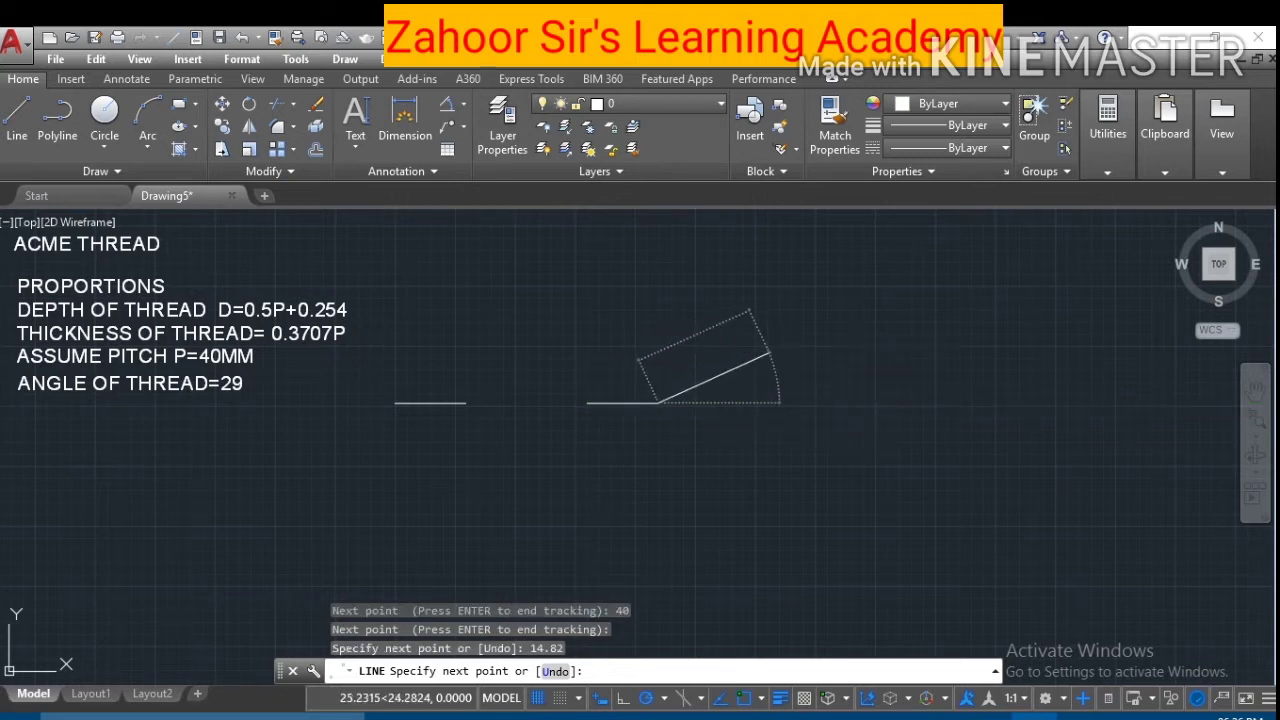
pyautogui.press('Escape')
# Draw a third 14.82 mm horizontal crest line, its start tracked 40 mm to the right of the second crest's left endpoint
pyautogui.click(17, 115)
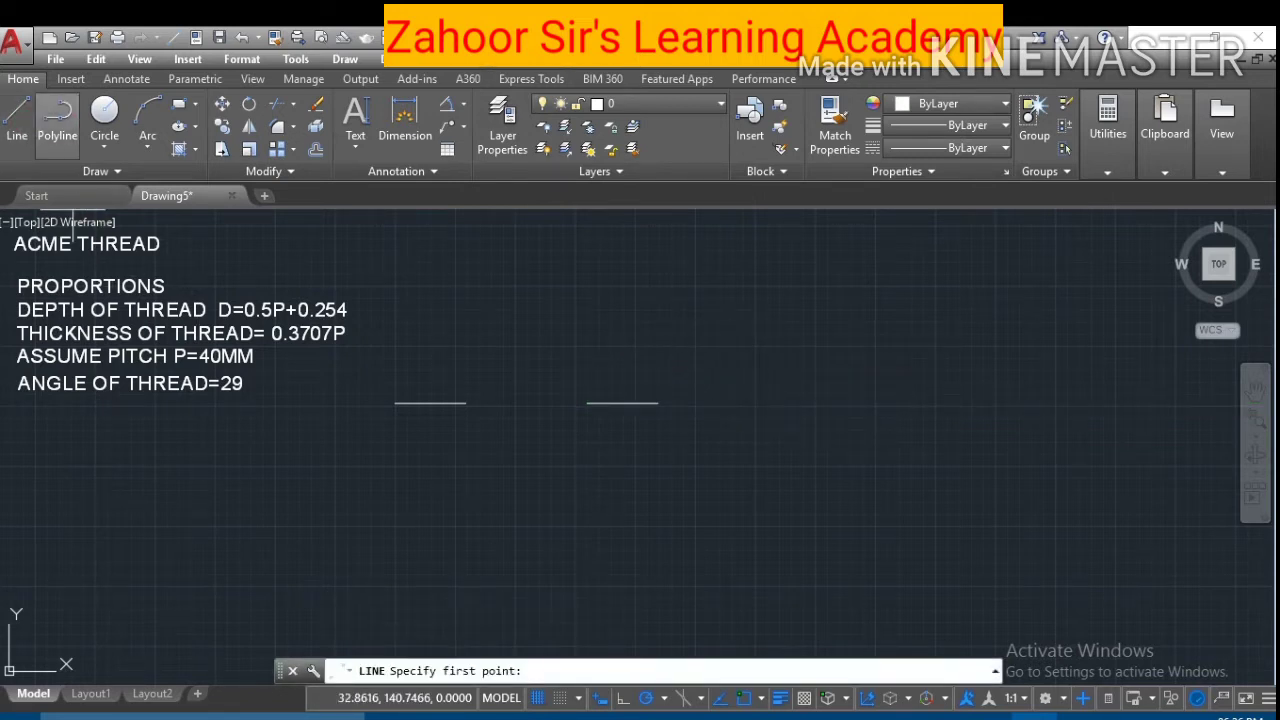
pyautogui.write('tk')
pyautogui.press('Return')
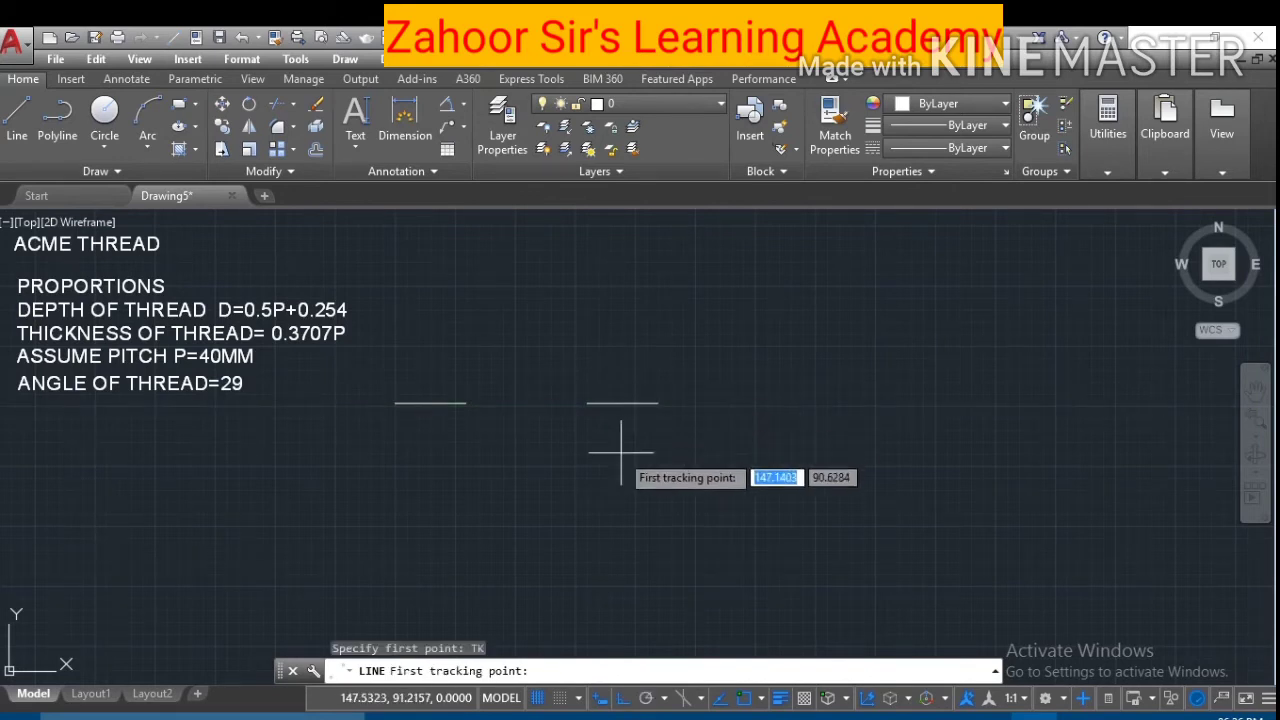
pyautogui.click(587, 403)
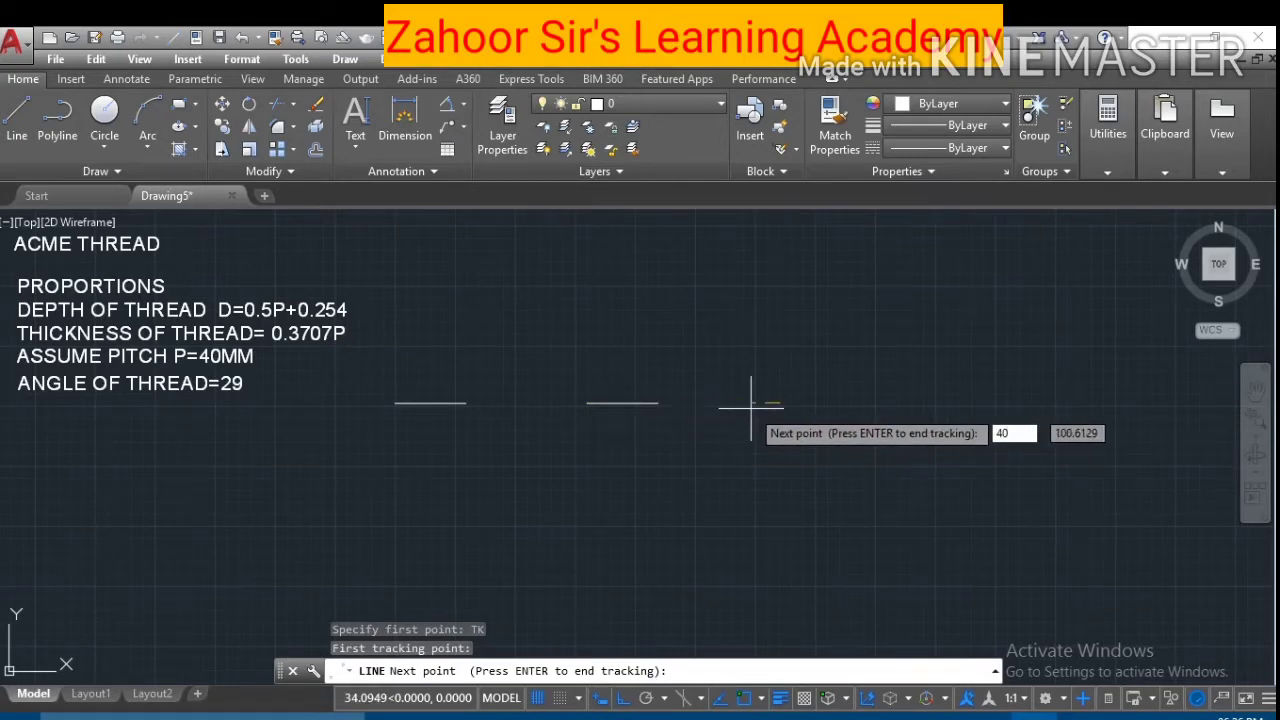
pyautogui.press('Return')
pyautogui.press('Return')
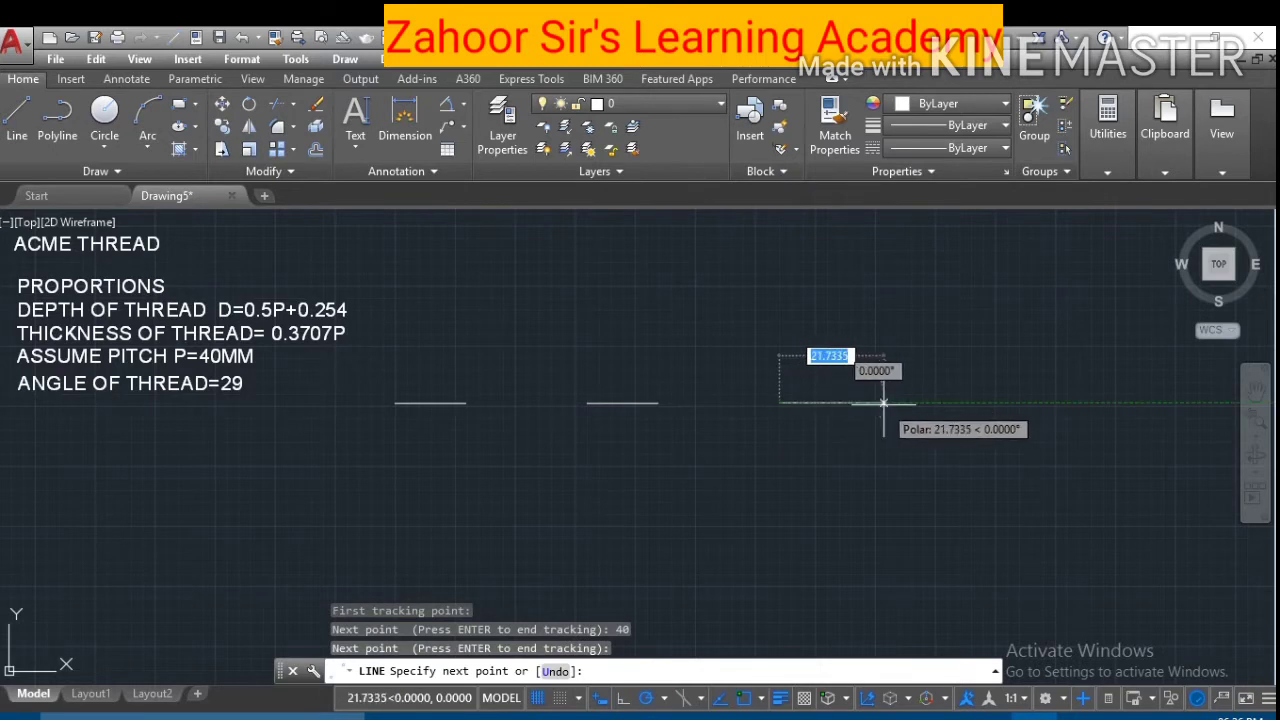
pyautogui.write('1')
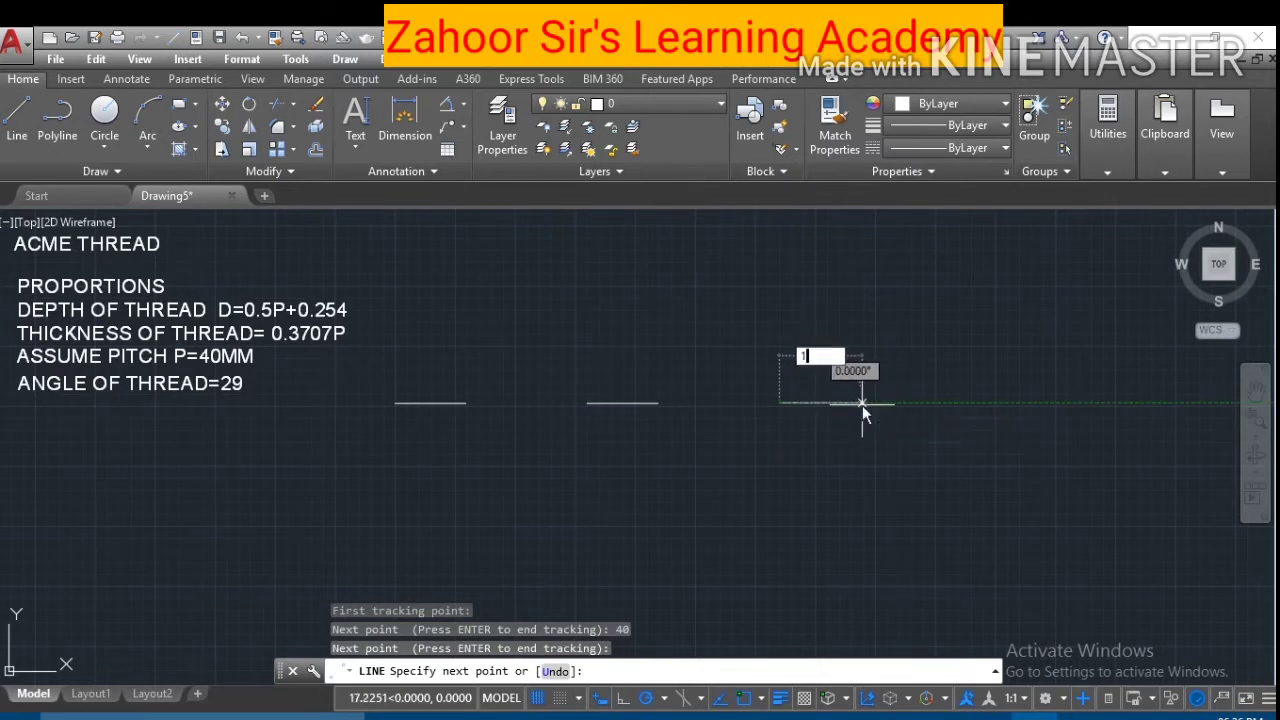
pyautogui.write('4.82')
pyautogui.press('Return')
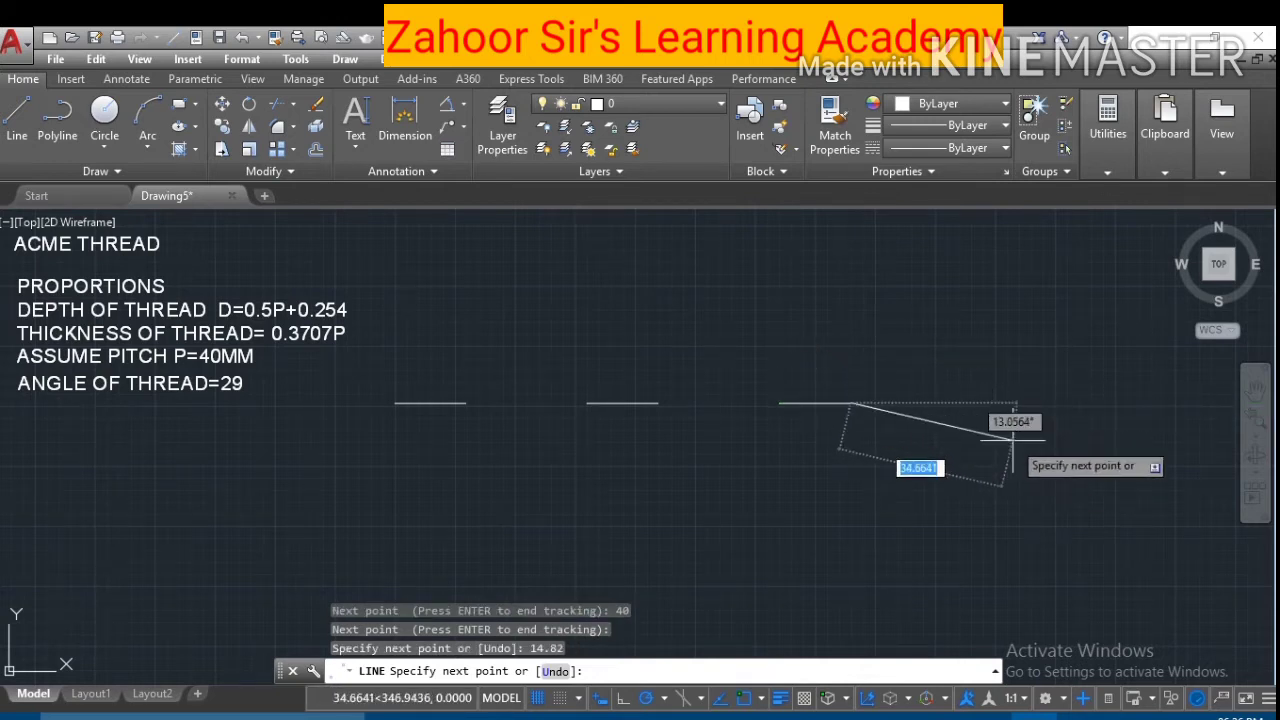
pyautogui.press('Escape')
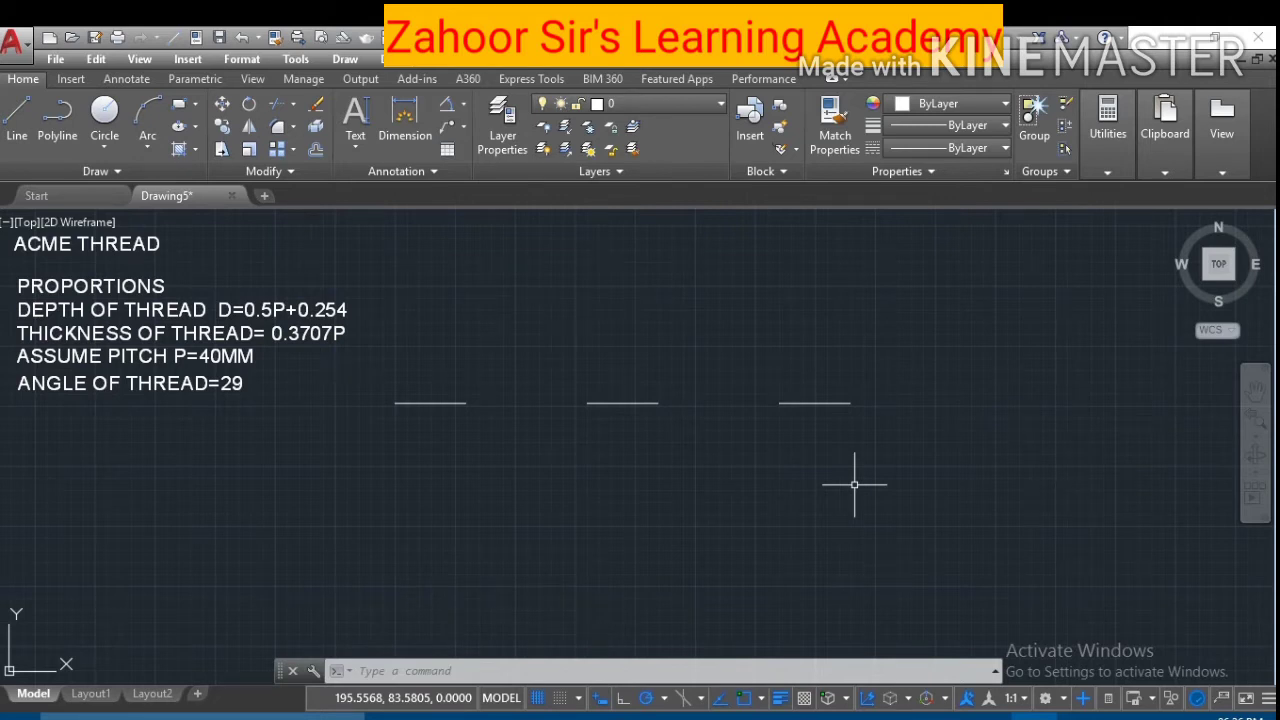
# Draw a flank line downward from the first crest's right endpoint with a 104.5° angle override
pyautogui.click(14, 130)
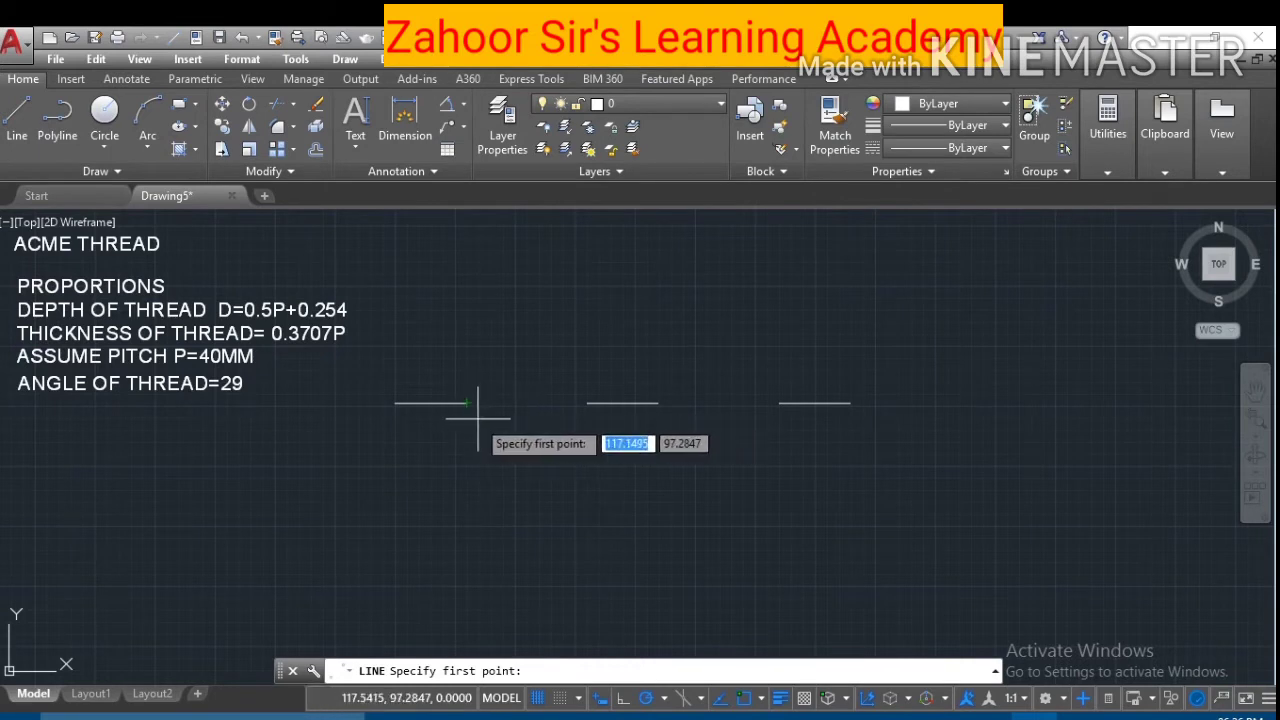
pyautogui.click(466, 403)
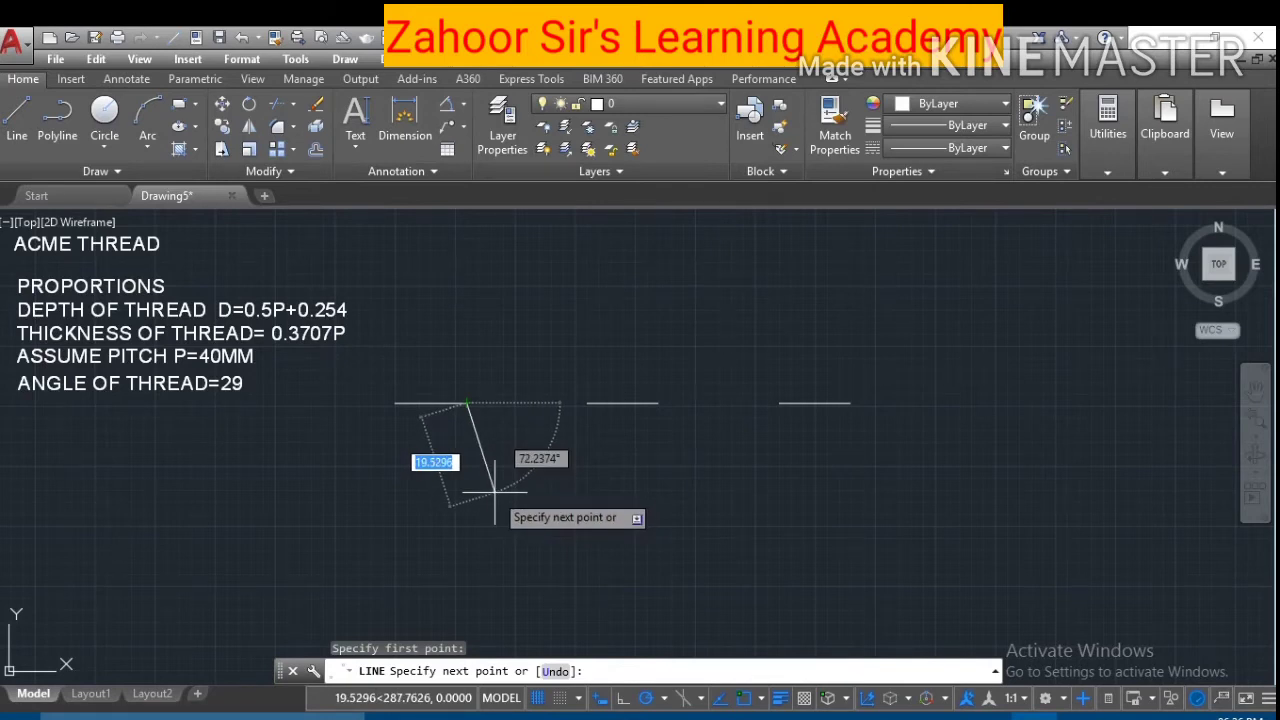
pyautogui.press('F8')
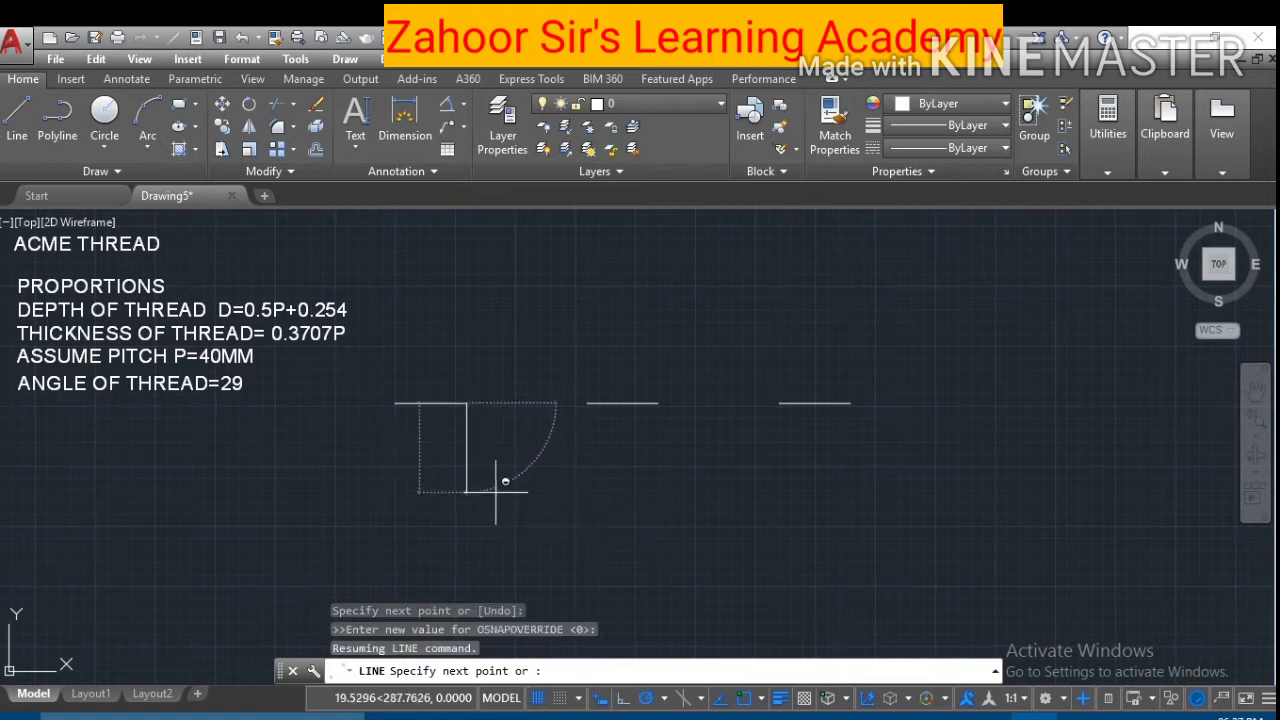
pyautogui.write('<104.')
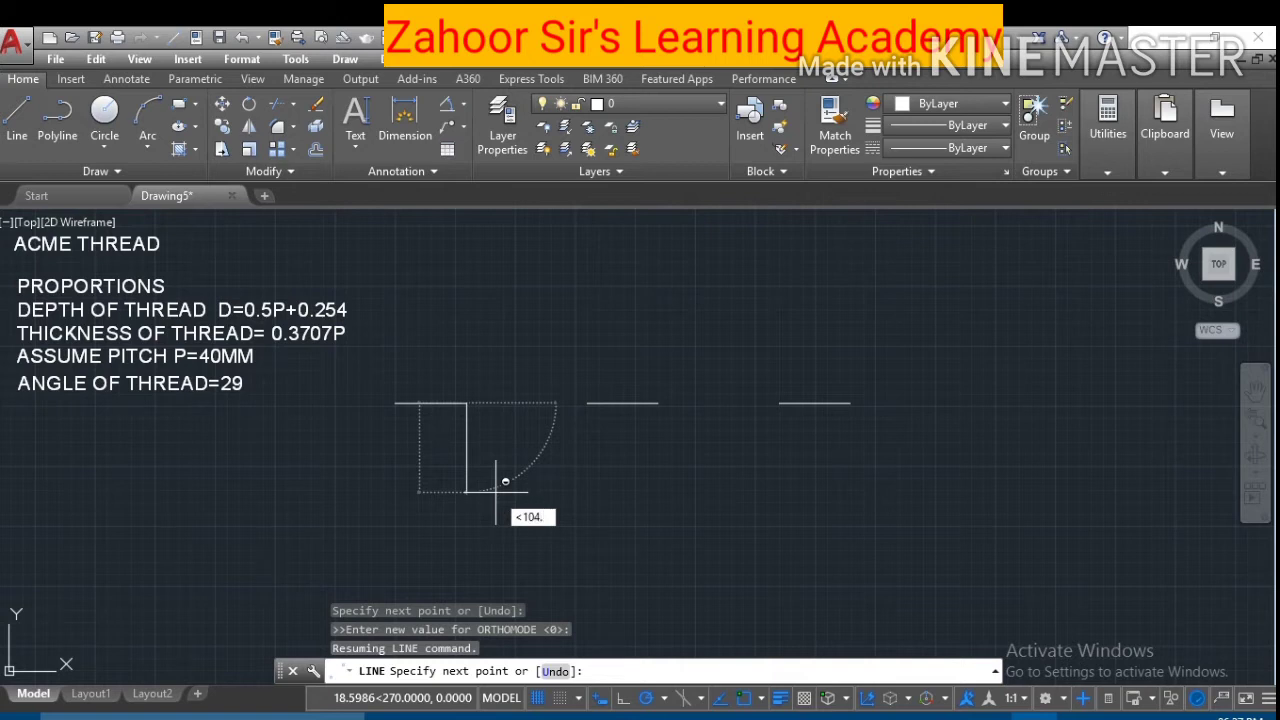
pyautogui.press('Return')
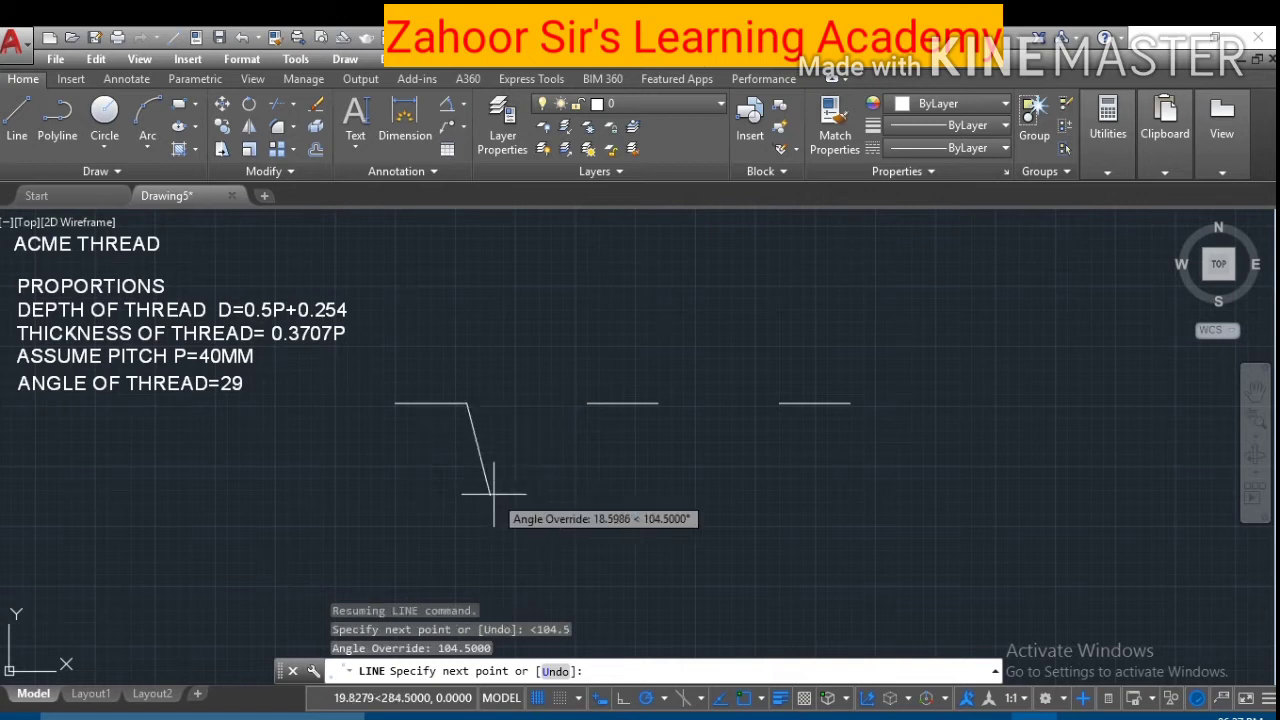
pyautogui.click(513, 585)
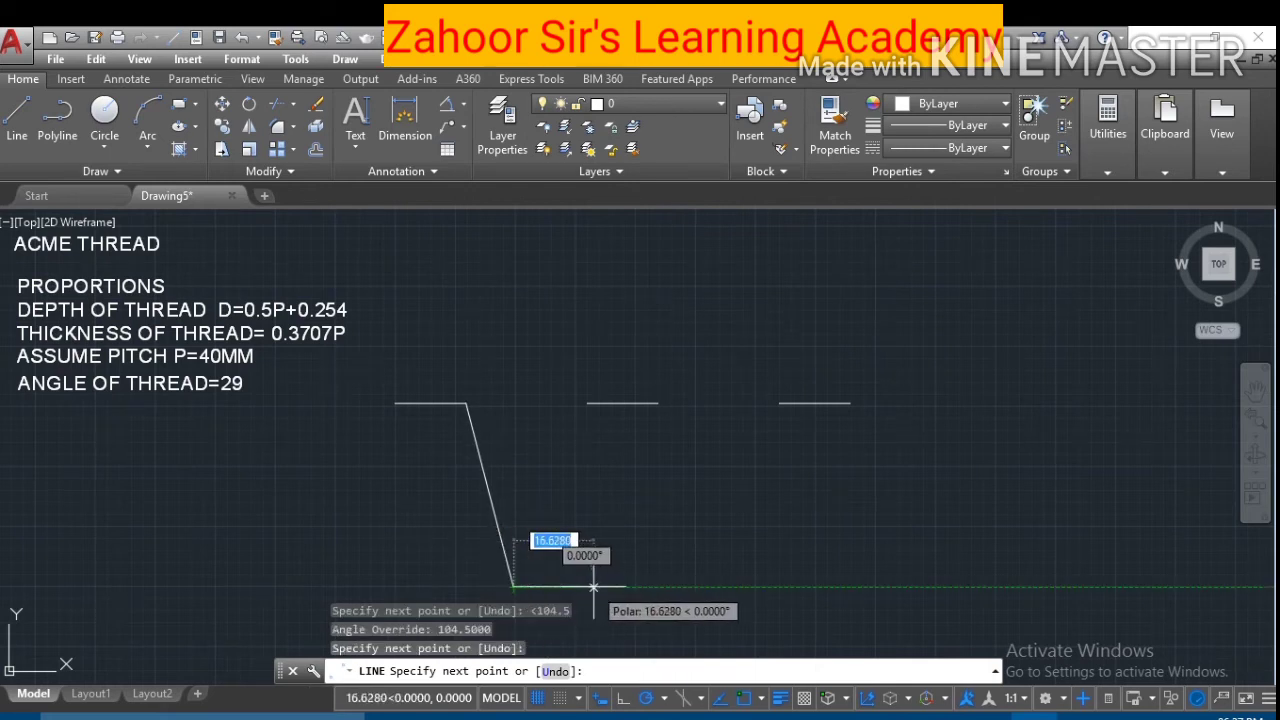
pyautogui.press('Escape')
# Draw the opposite flank downward from the second crest's left endpoint with a 75.5° angle override, ending level with the first flank
pyautogui.press('space')
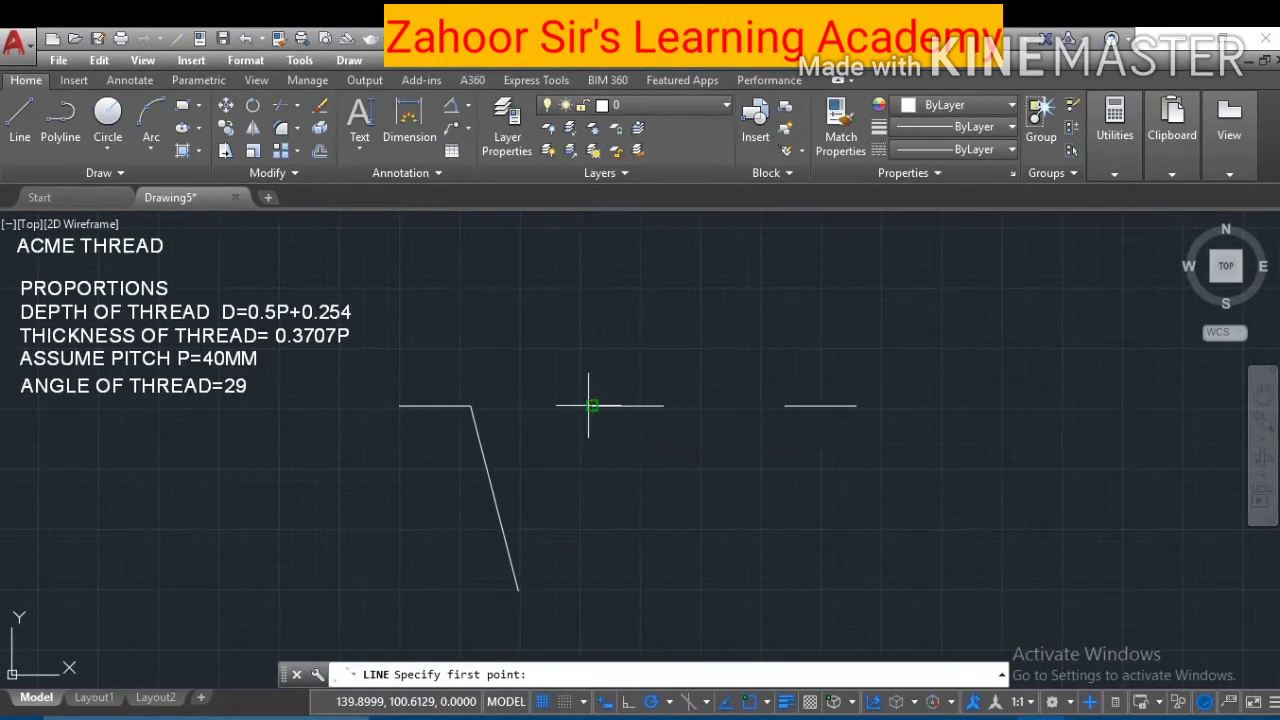
pyautogui.click(587, 403)
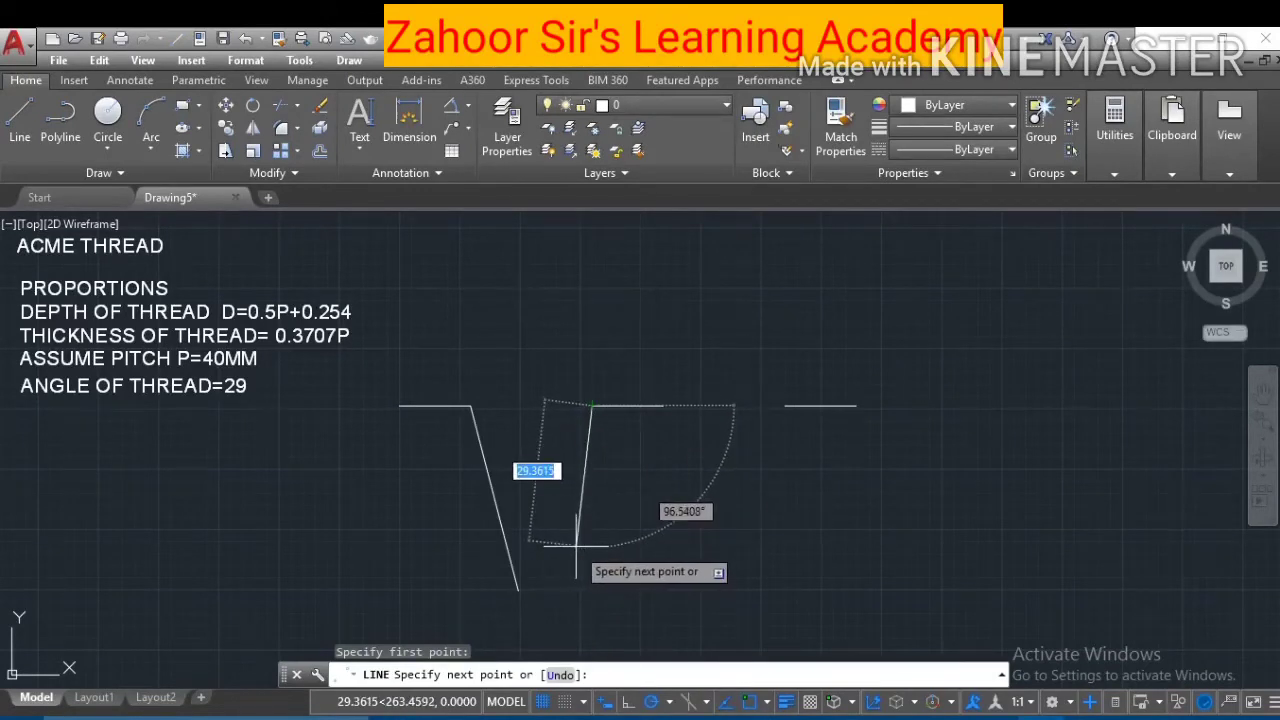
pyautogui.press('F8')
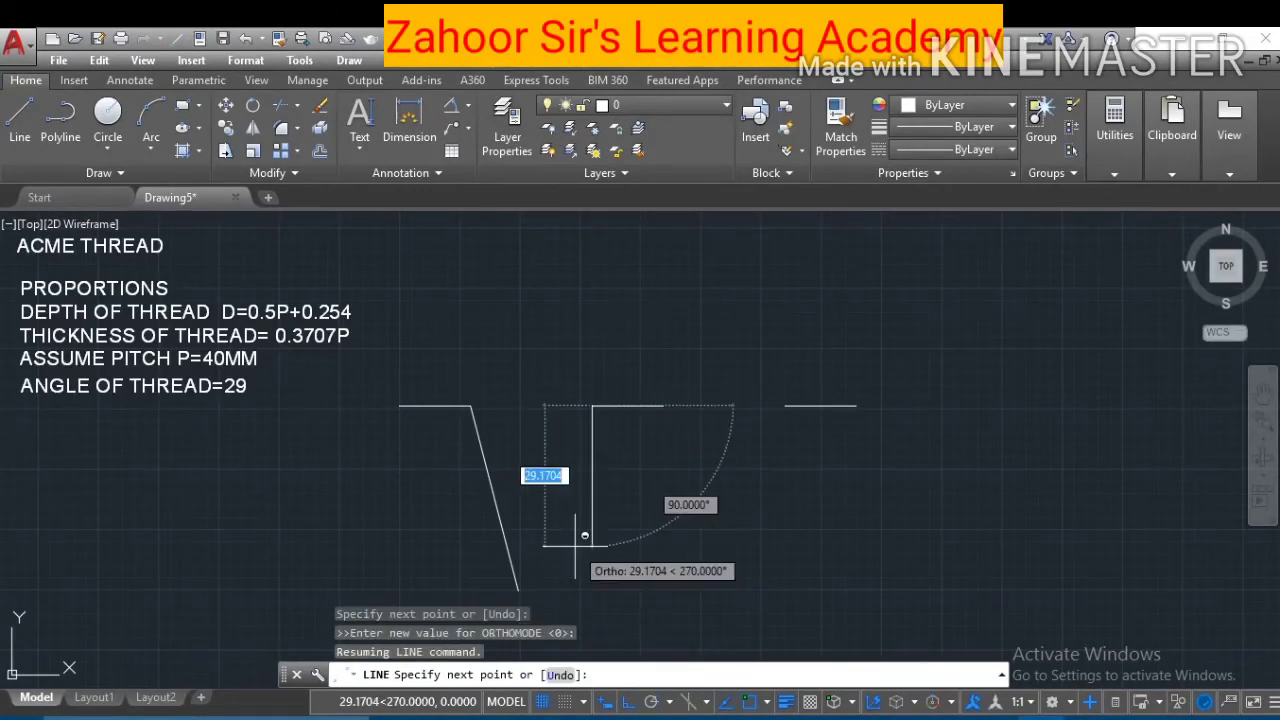
pyautogui.write('<')
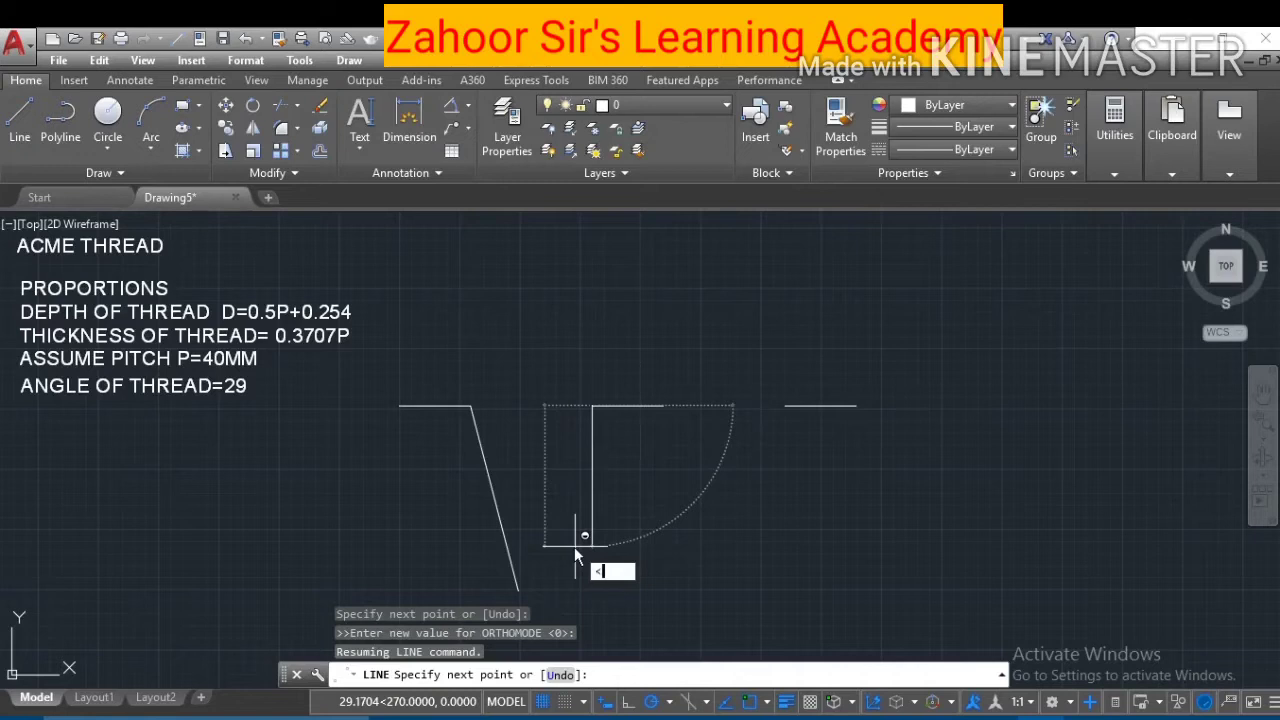
pyautogui.write('75.5')
pyautogui.press('Return')
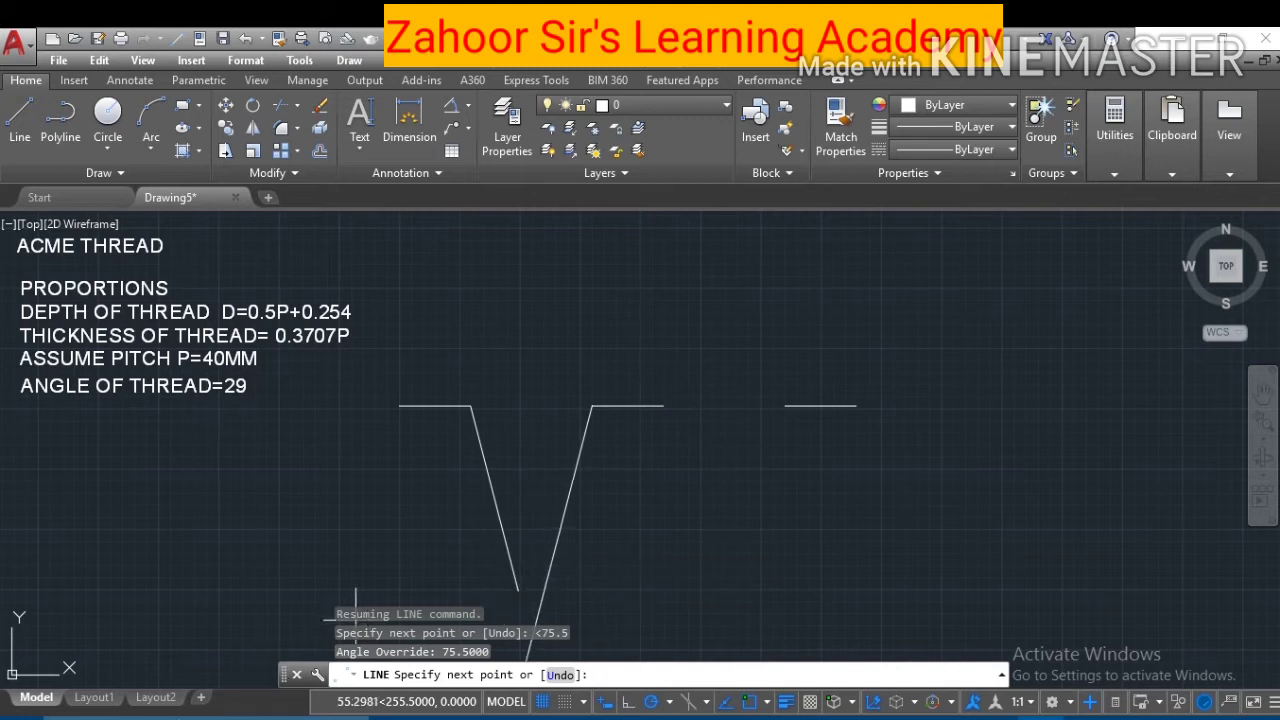
pyautogui.click(549, 590)
pyautogui.press('Escape')
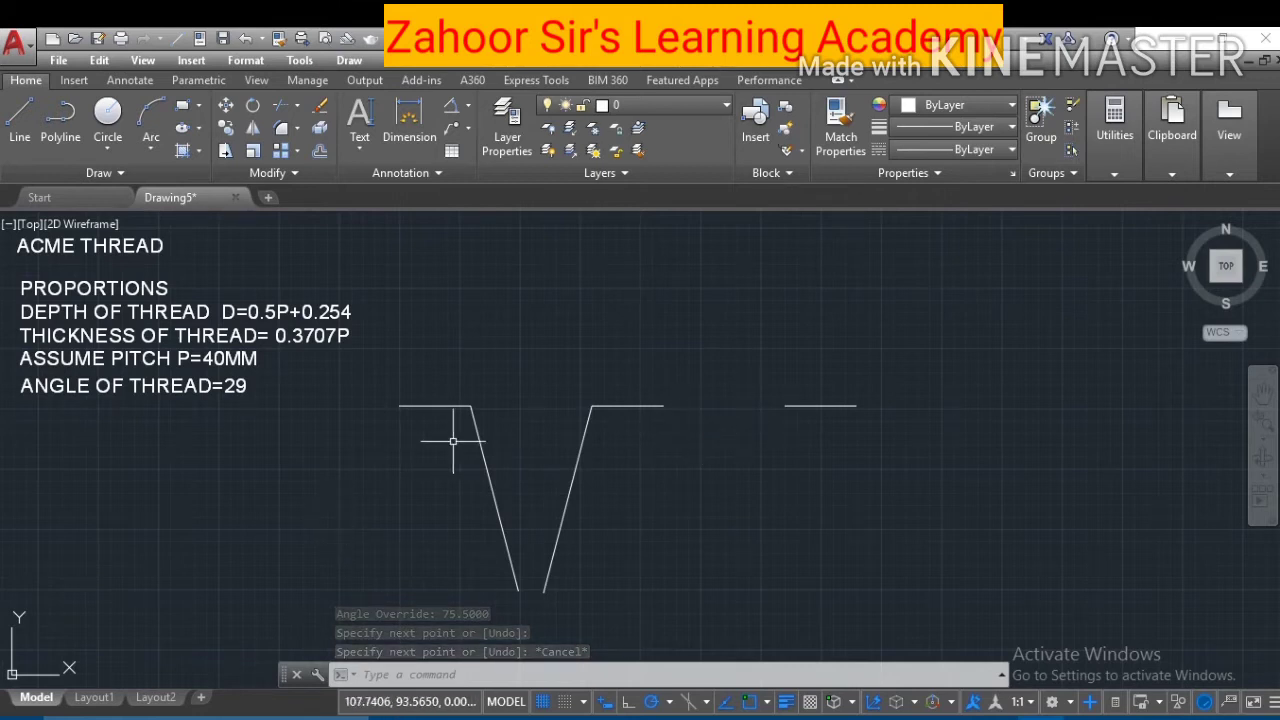
# Copy both flank lines from the first crest's right endpoint to the second crest's right endpoint to form the second groove
pyautogui.click(224, 130)
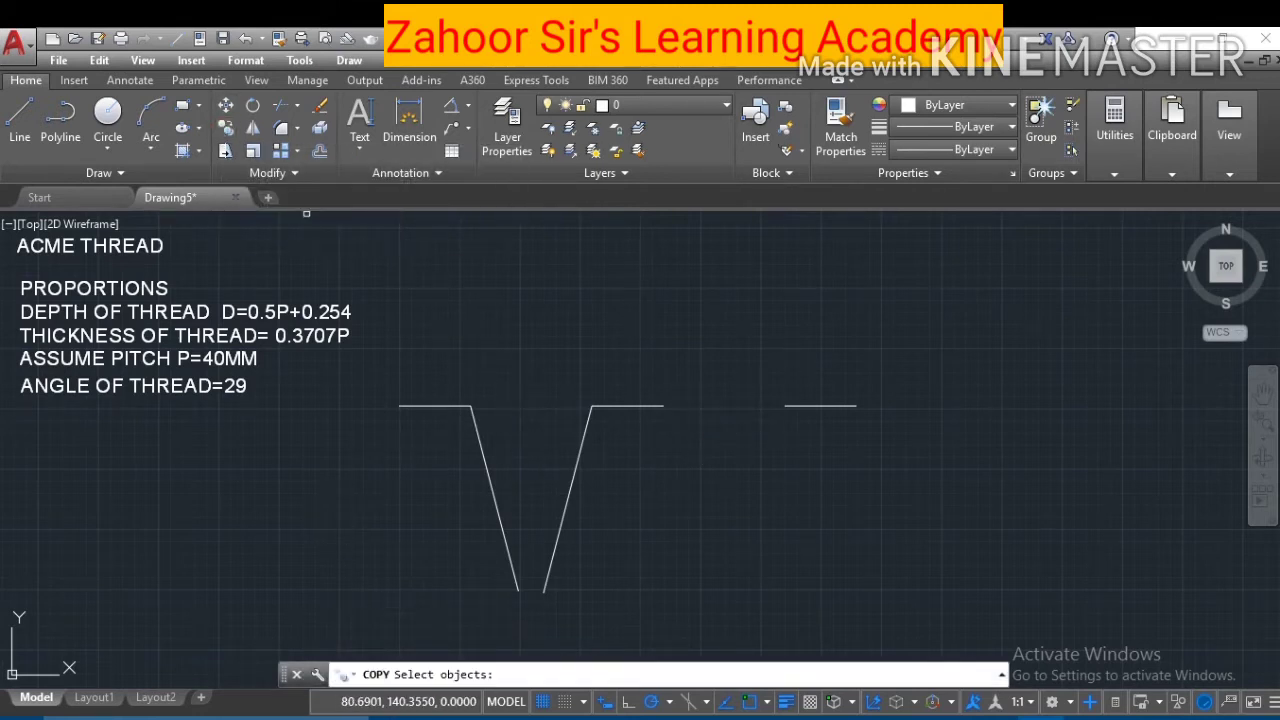
pyautogui.click(486, 469)
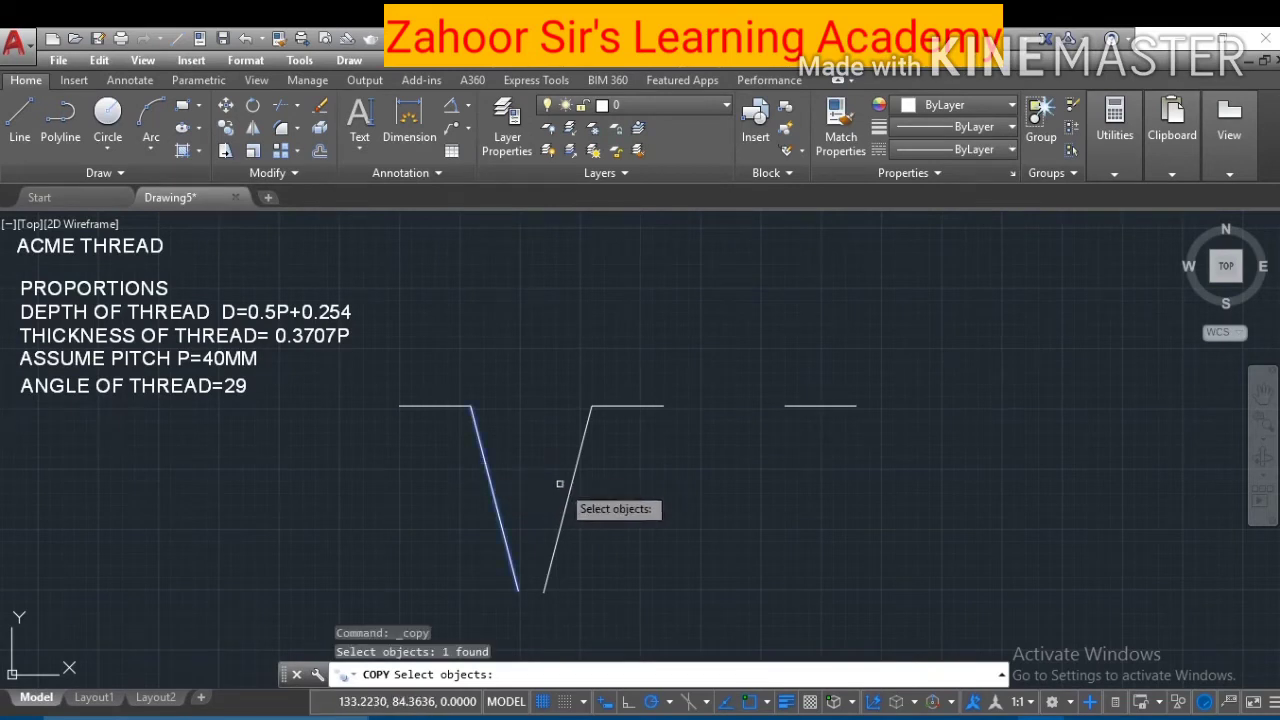
pyautogui.click(577, 462)
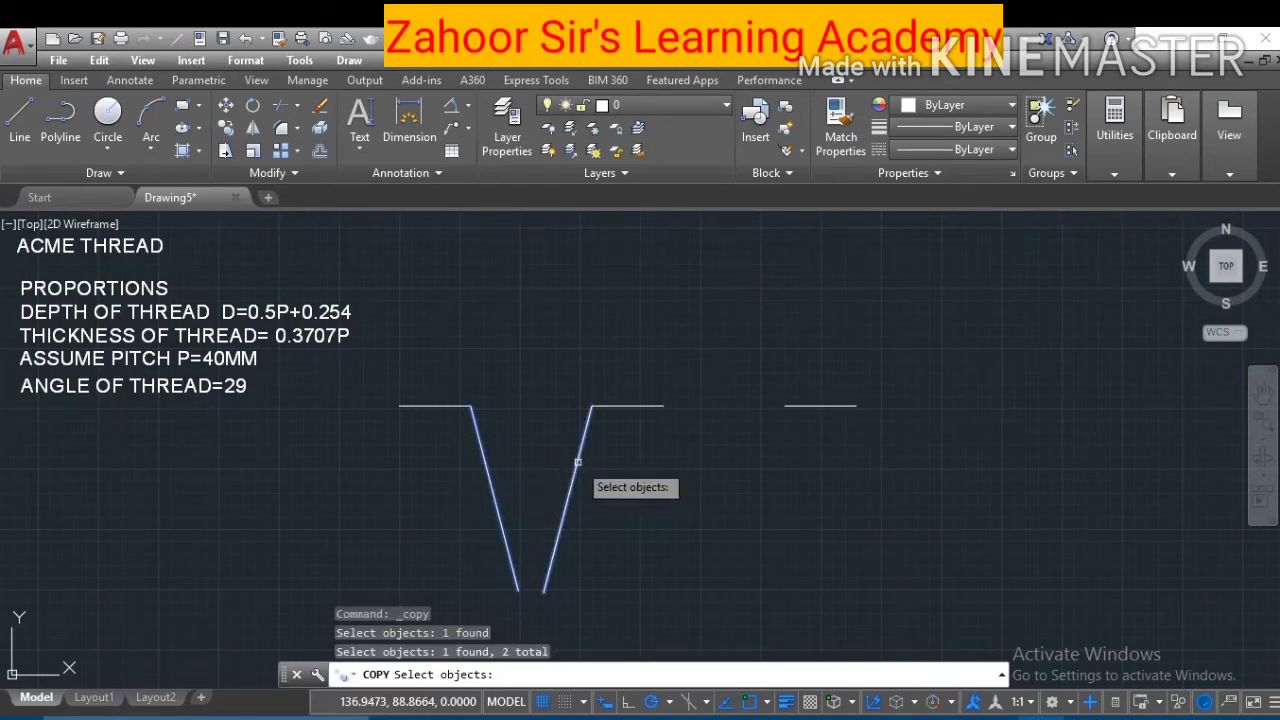
pyautogui.press('Return')
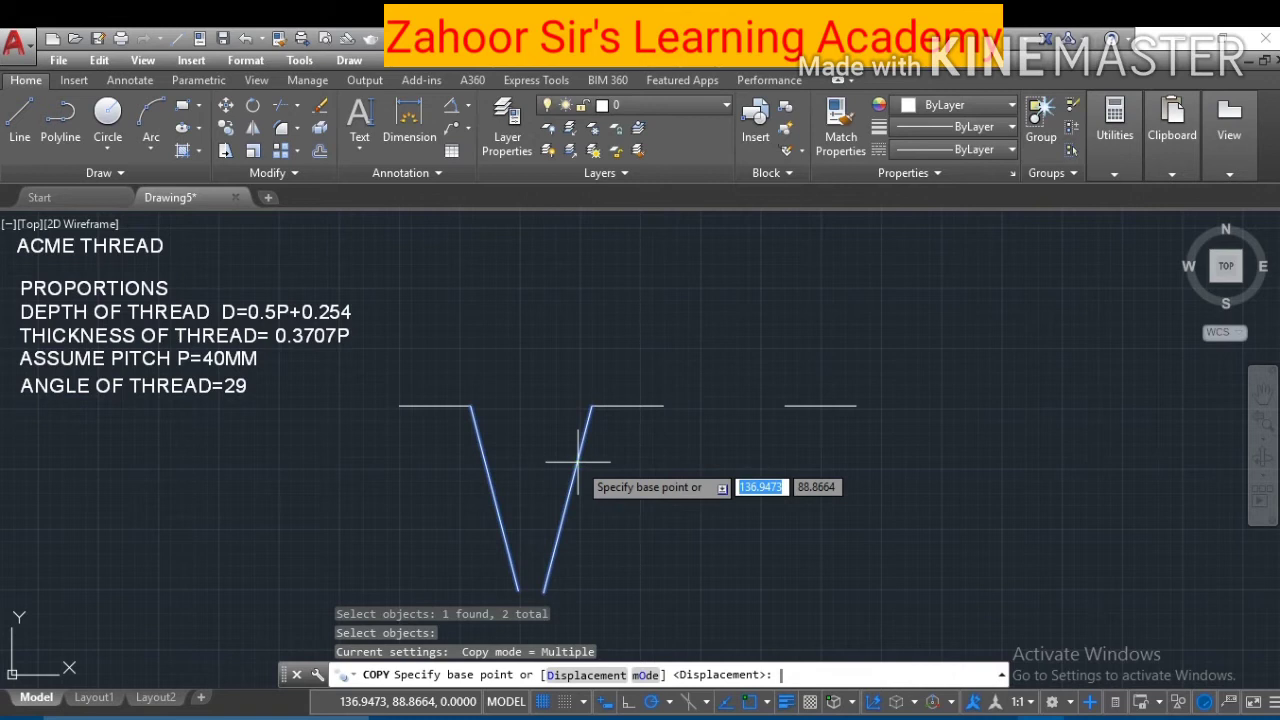
pyautogui.click(471, 405)
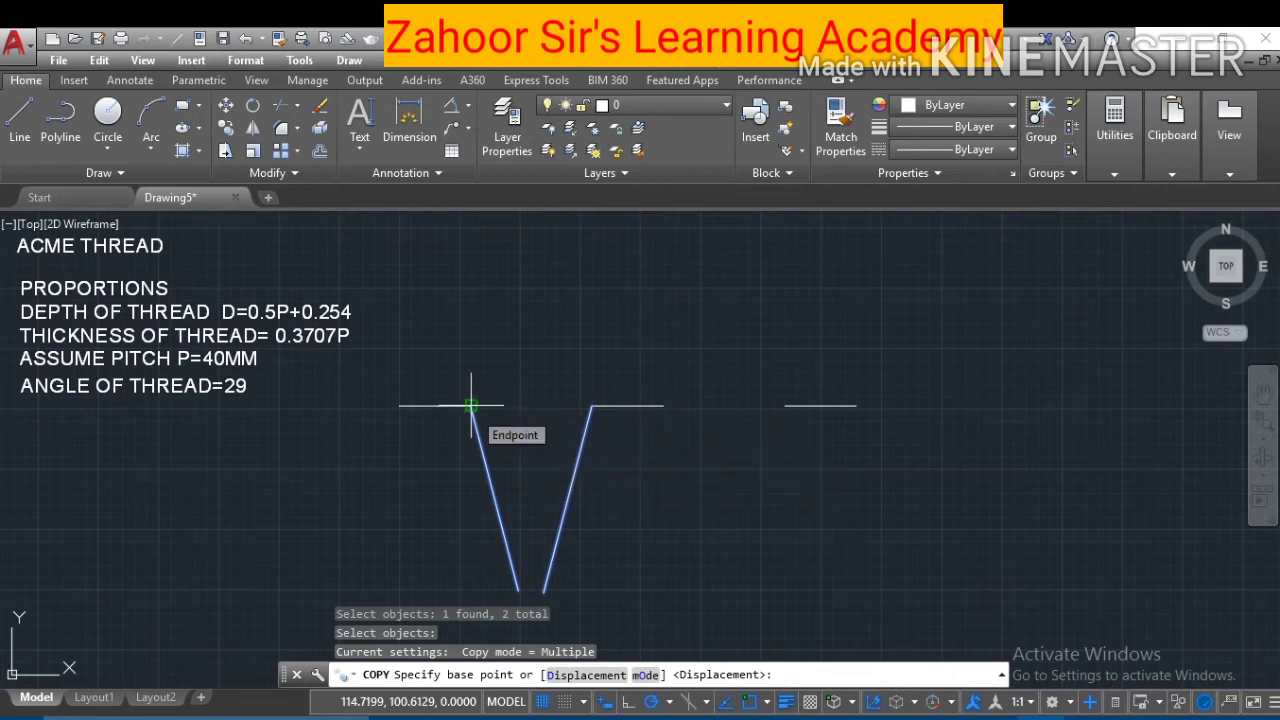
pyautogui.click(471, 405)
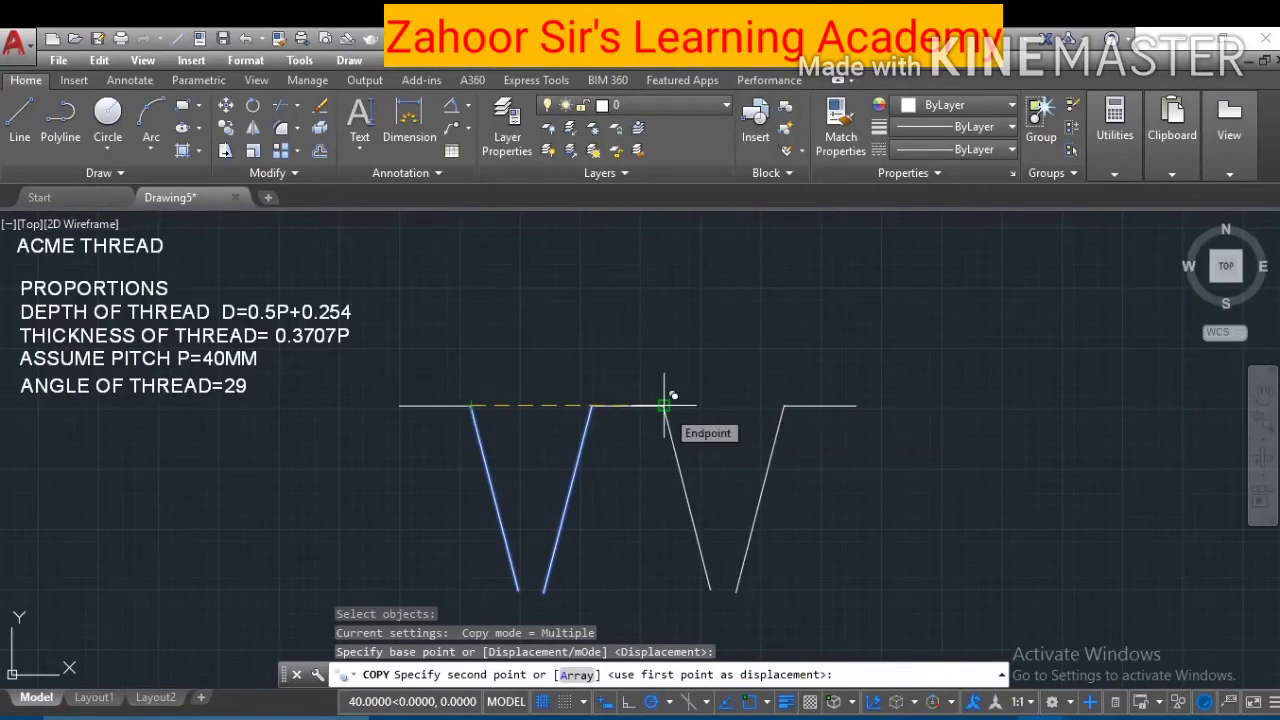
pyautogui.click(664, 405)
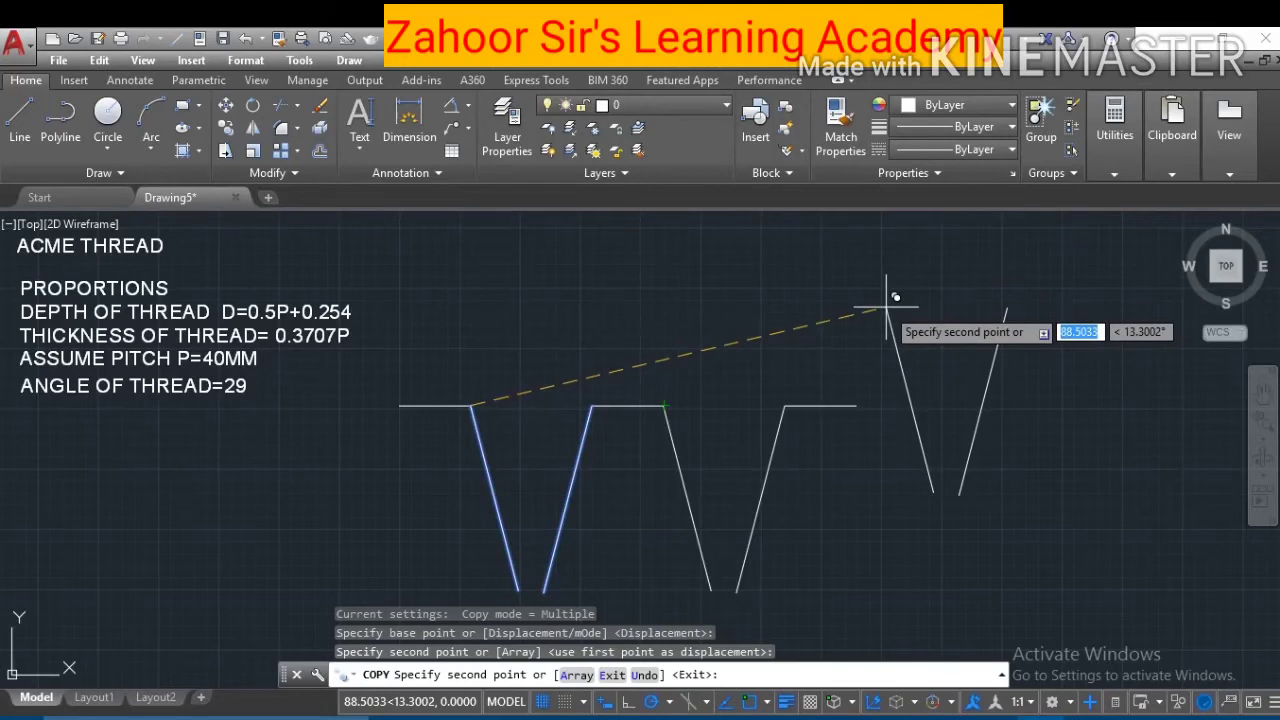
pyautogui.press('Escape')
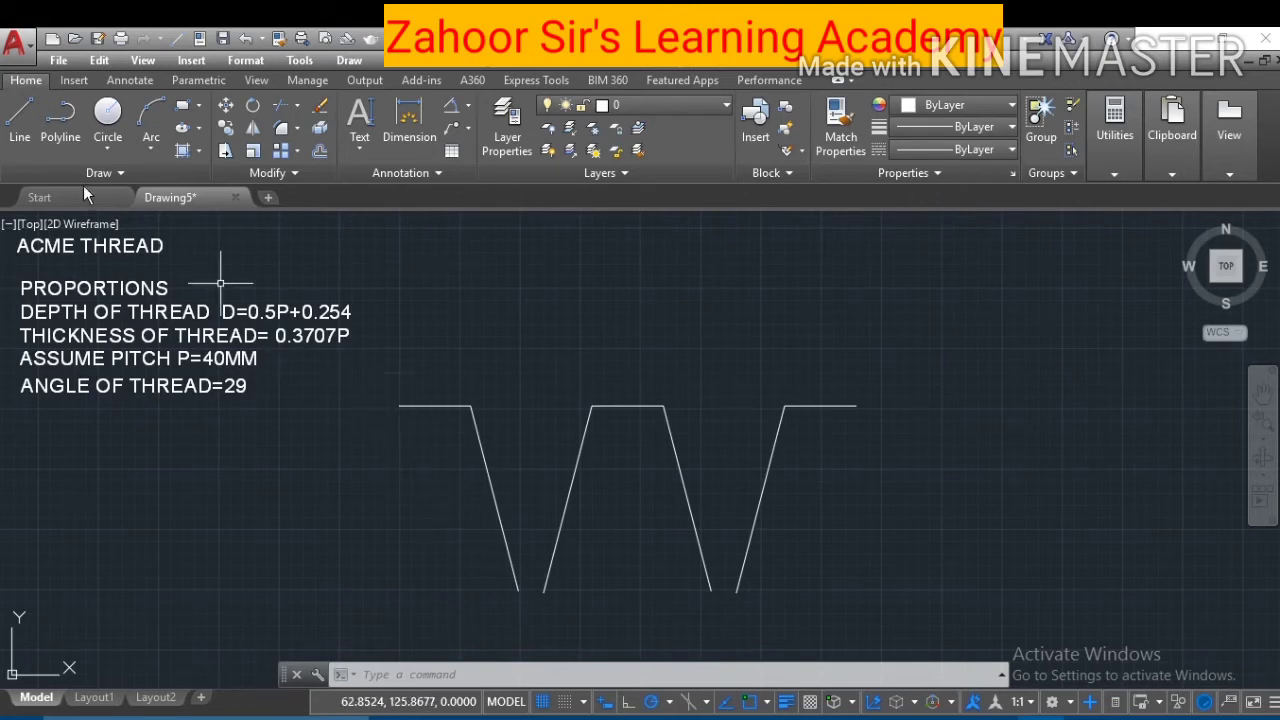
pyautogui.click(24, 142)
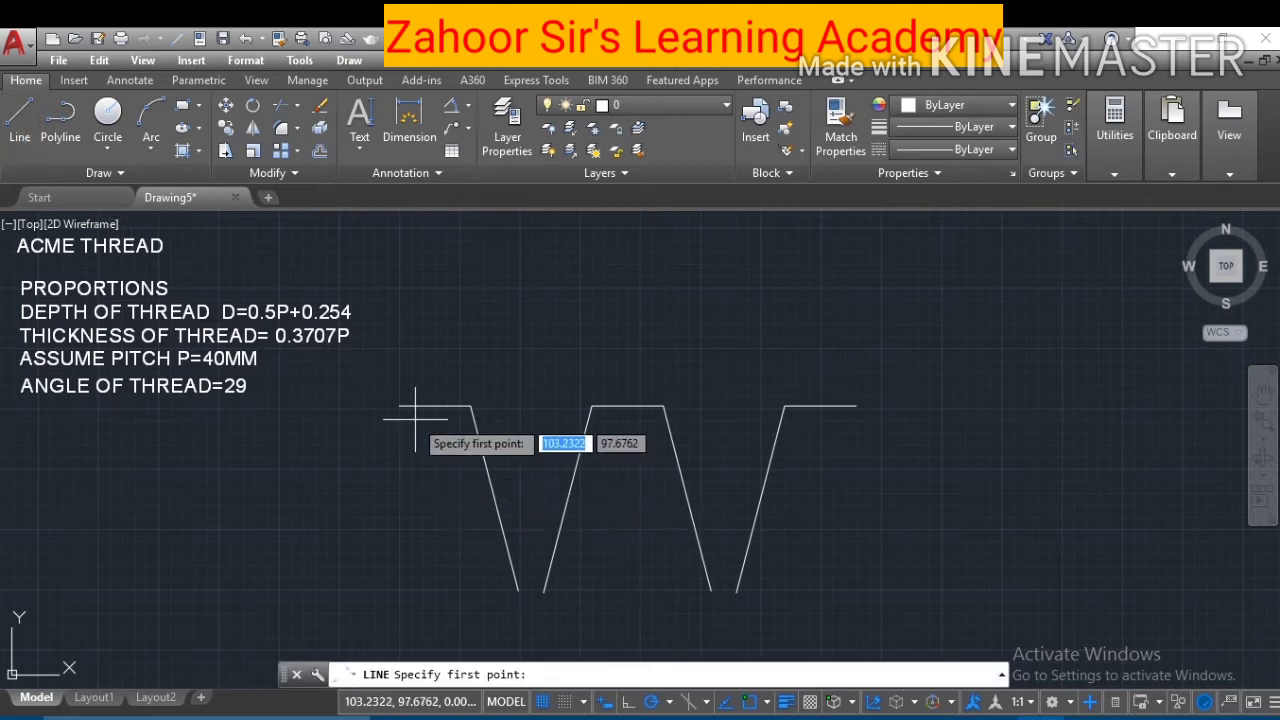
pyautogui.click(361, 405)
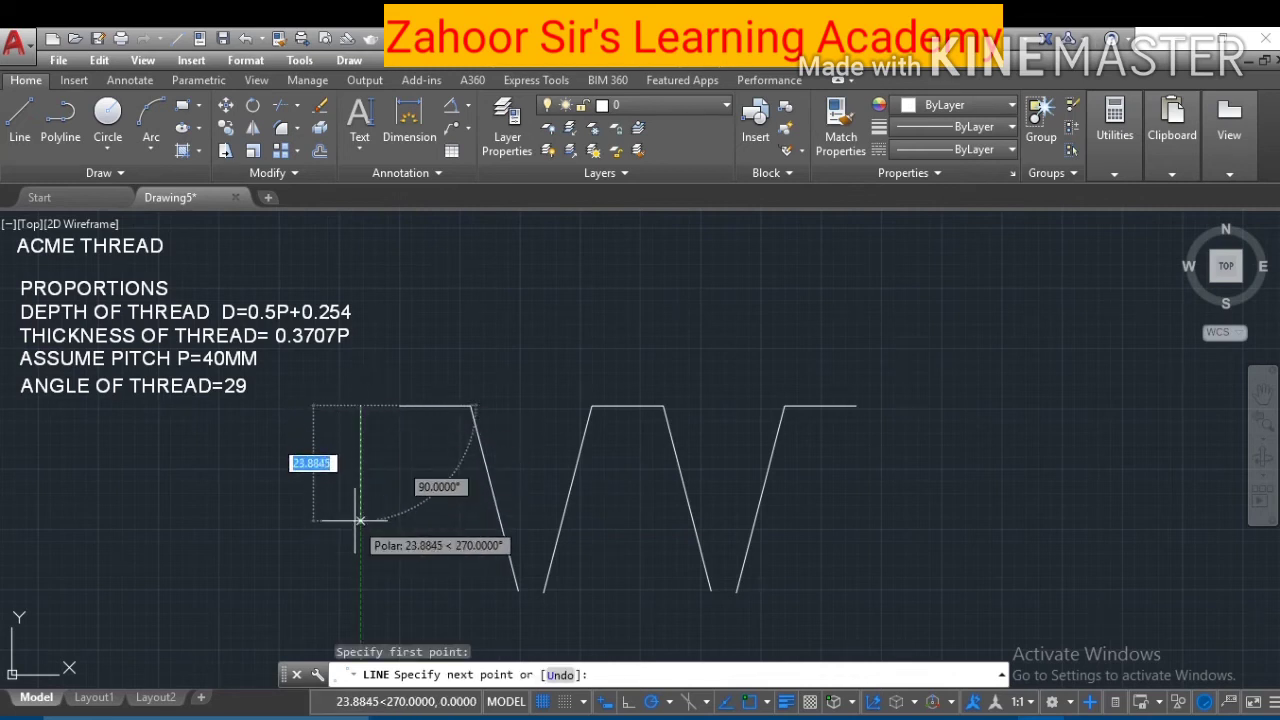
pyautogui.press('Escape')
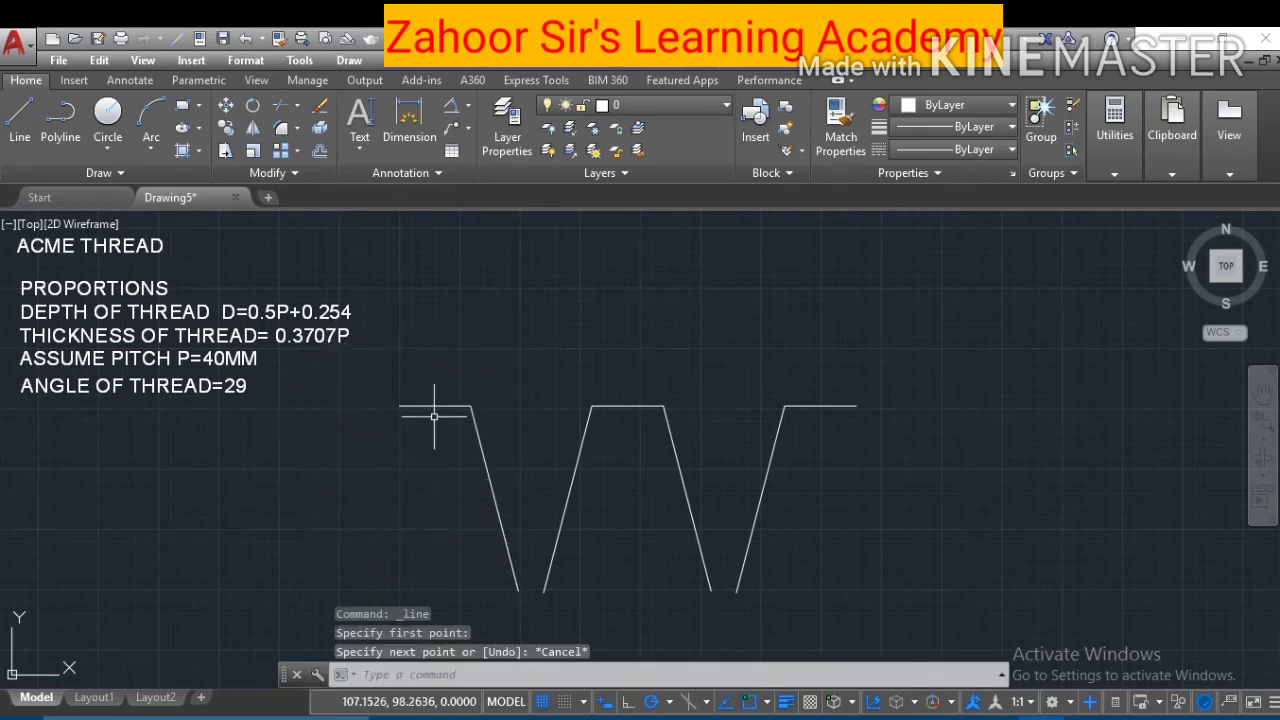
# Draw a horizontal root line starting 20.254 mm directly below the first crest's left endpoint and running right past the third crest
pyautogui.click(20, 120)
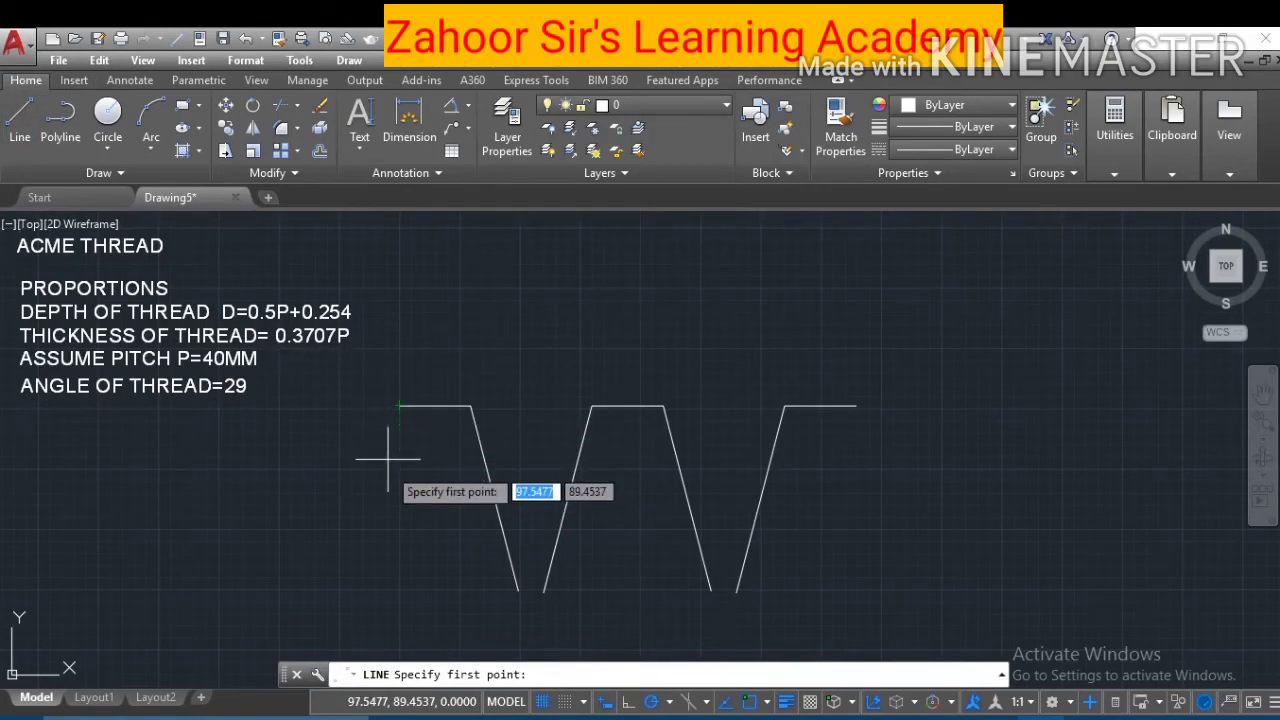
pyautogui.write('2')
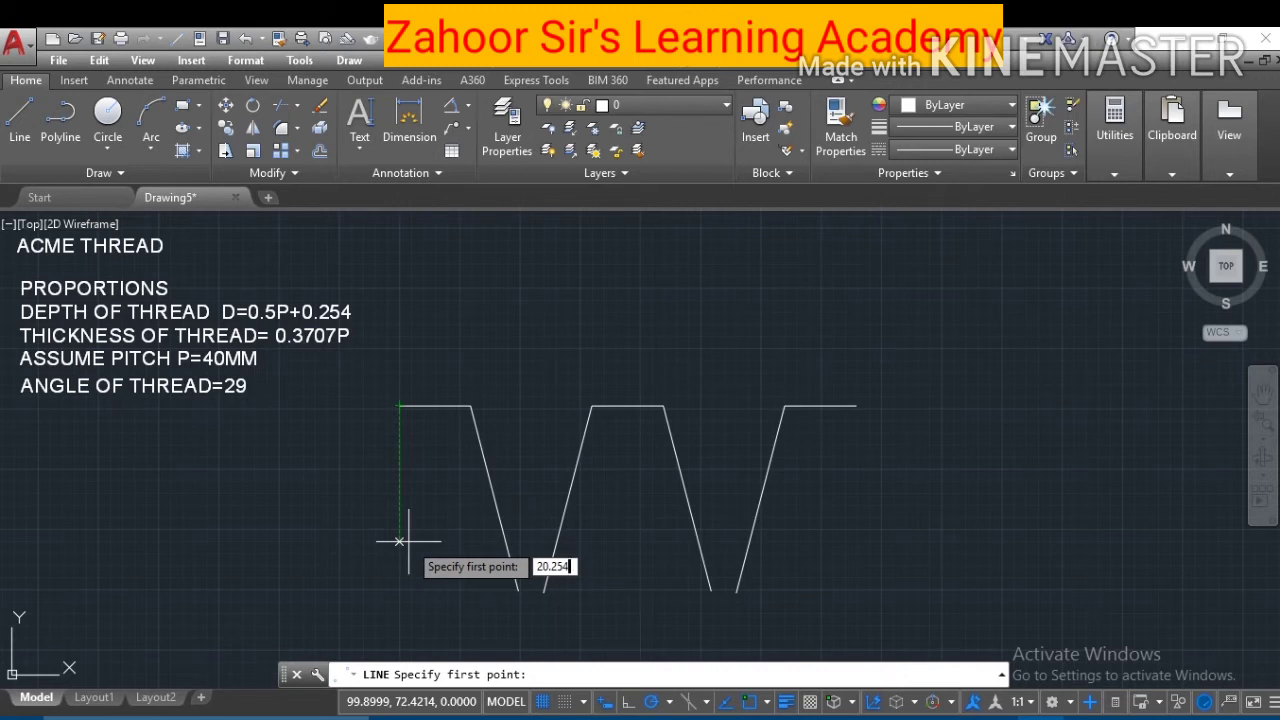
pyautogui.write('0.254')
pyautogui.press('Return')
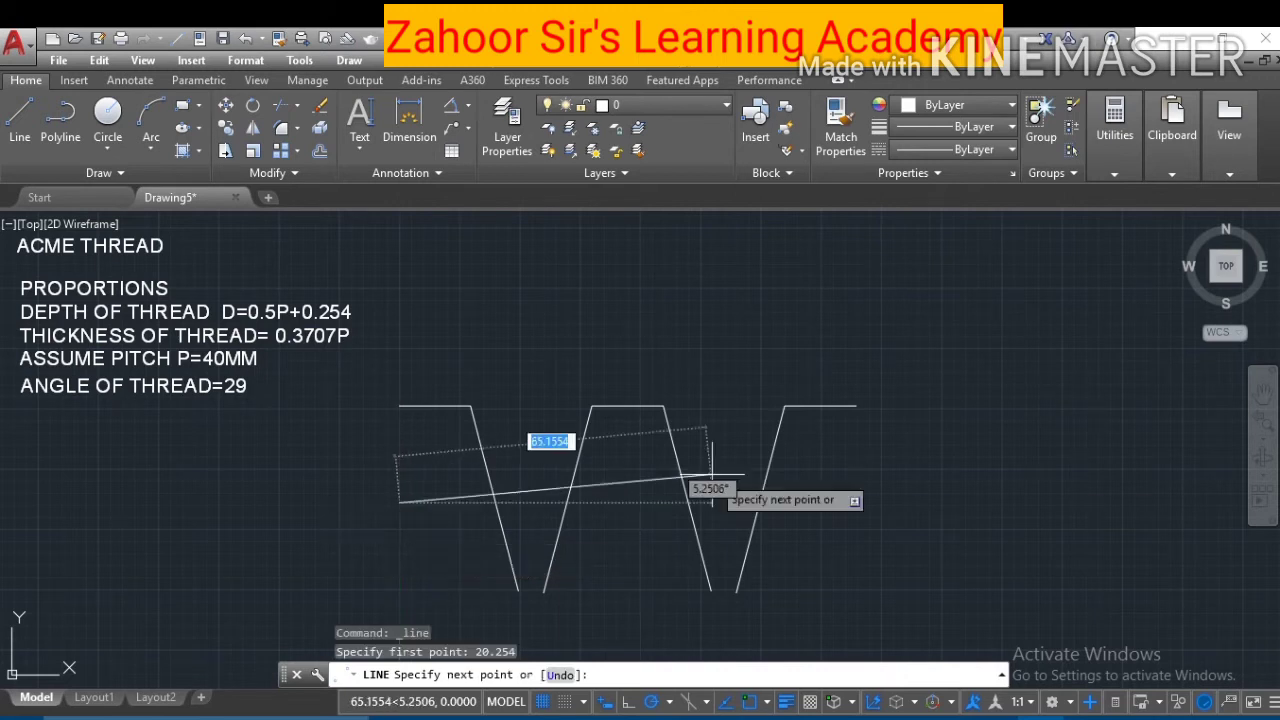
pyautogui.click(944, 502)
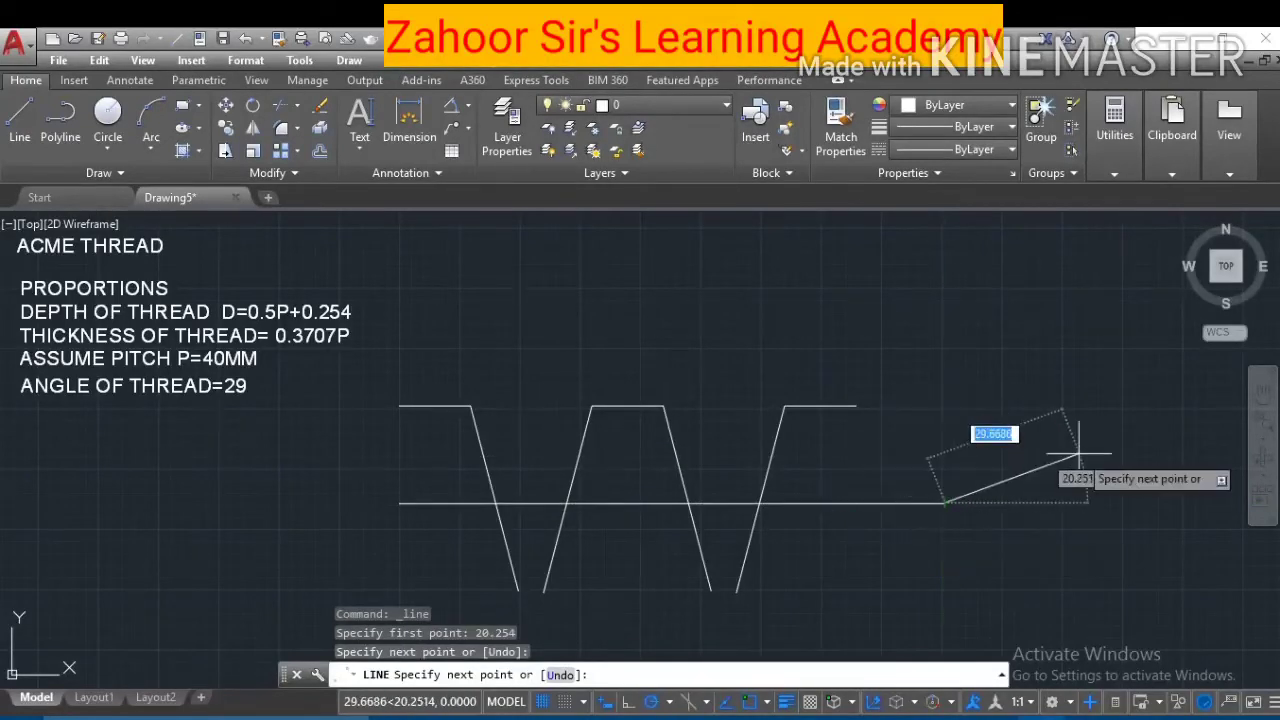
pyautogui.press('Escape')
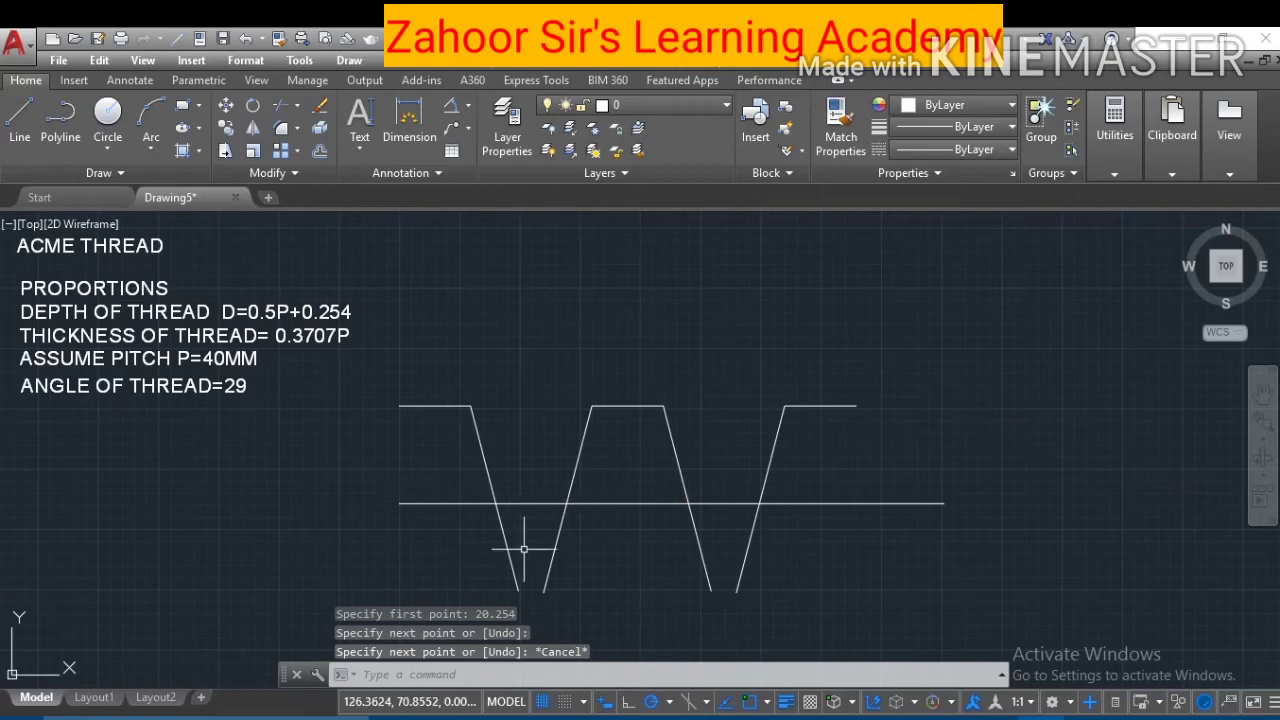
# Trim the root line and the four flanks against each other, keeping only the two groove bottoms and the flanks above them
pyautogui.click(302, 110)
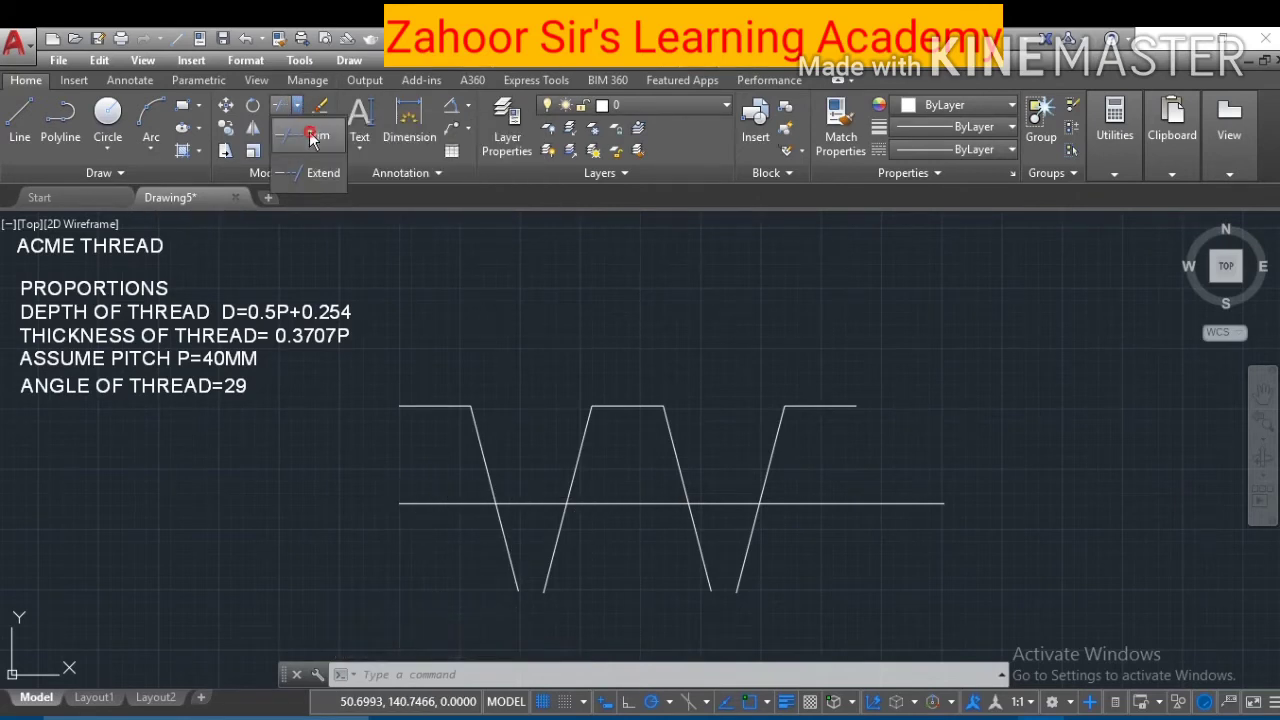
pyautogui.click(312, 136)
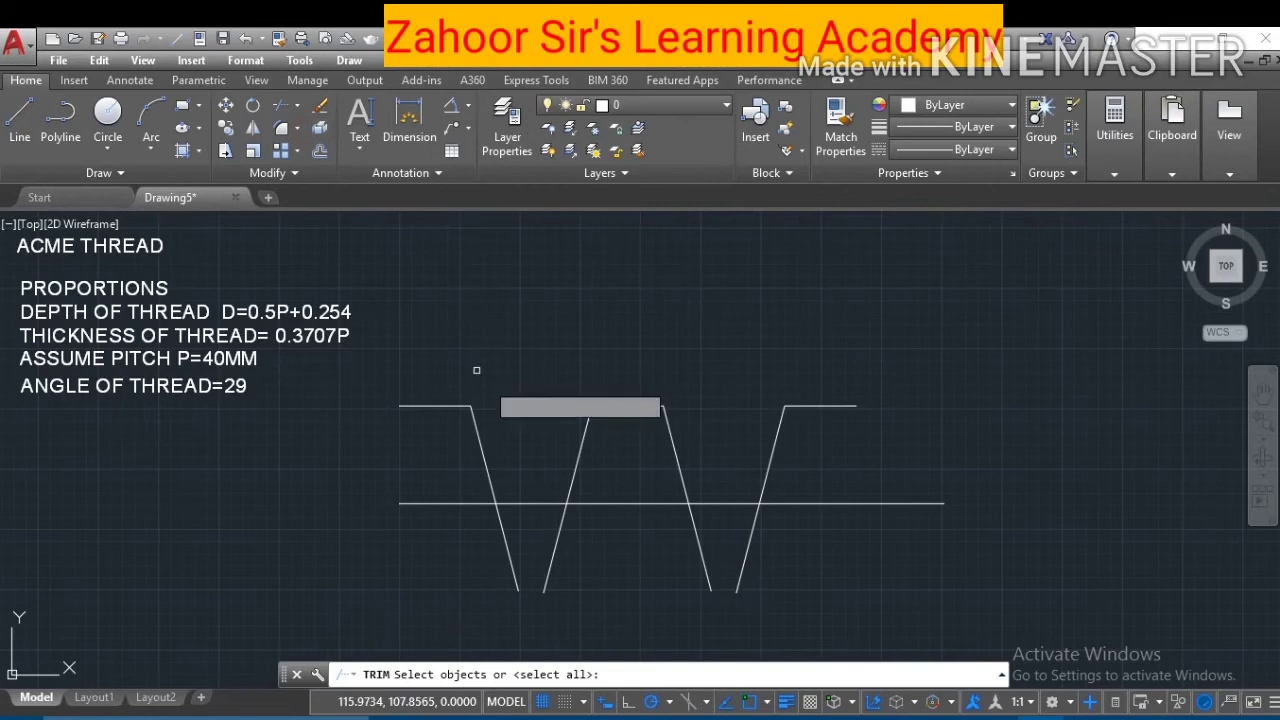
pyautogui.click(500, 533)
pyautogui.click(456, 503)
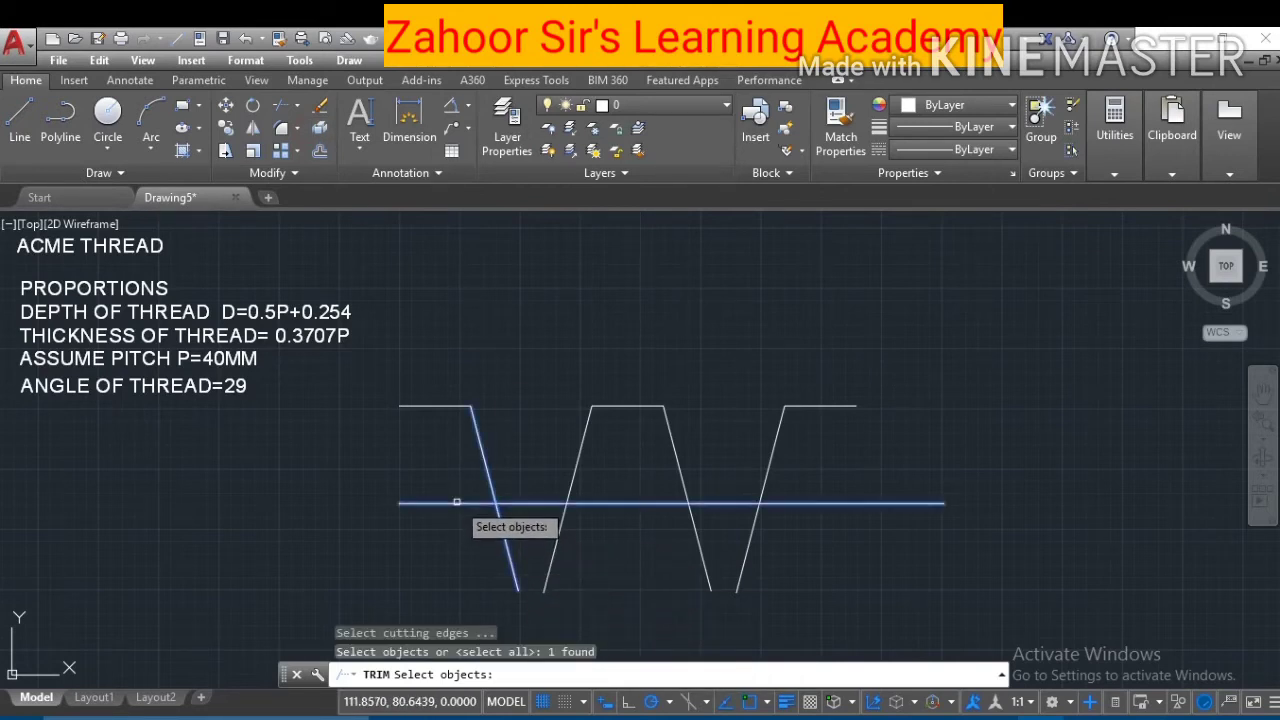
pyautogui.click(561, 523)
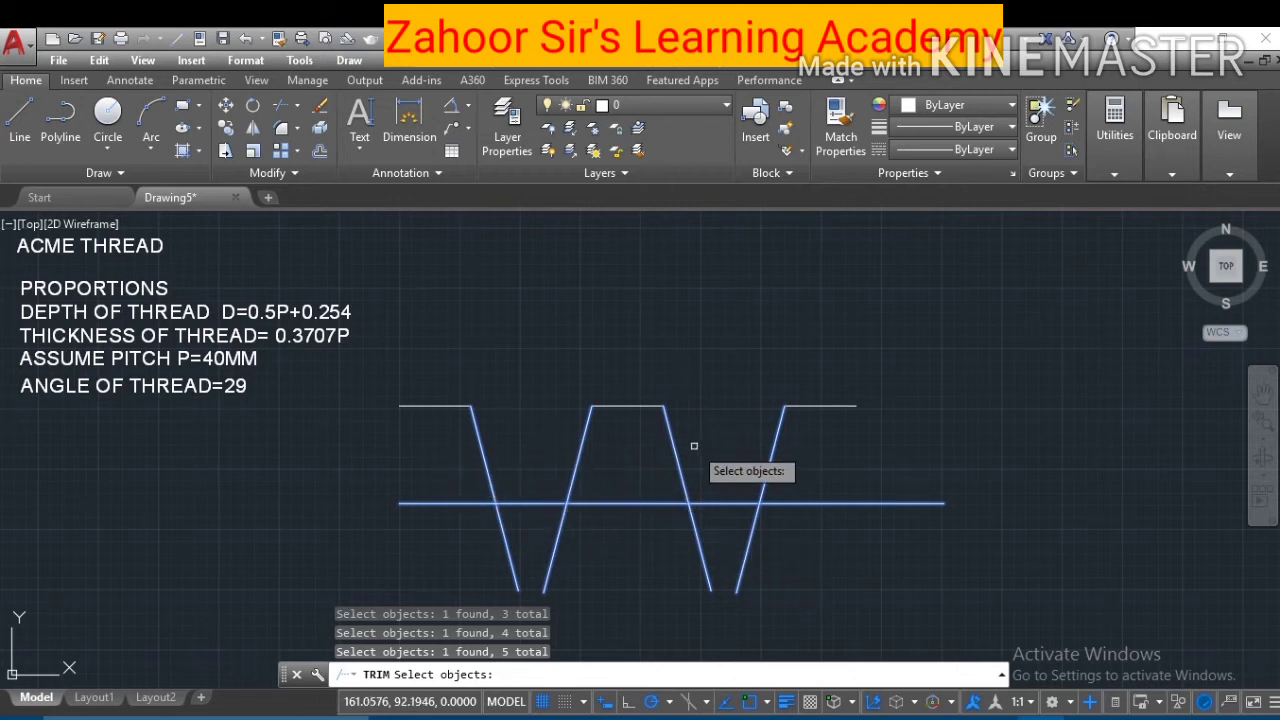
pyautogui.press('Return')
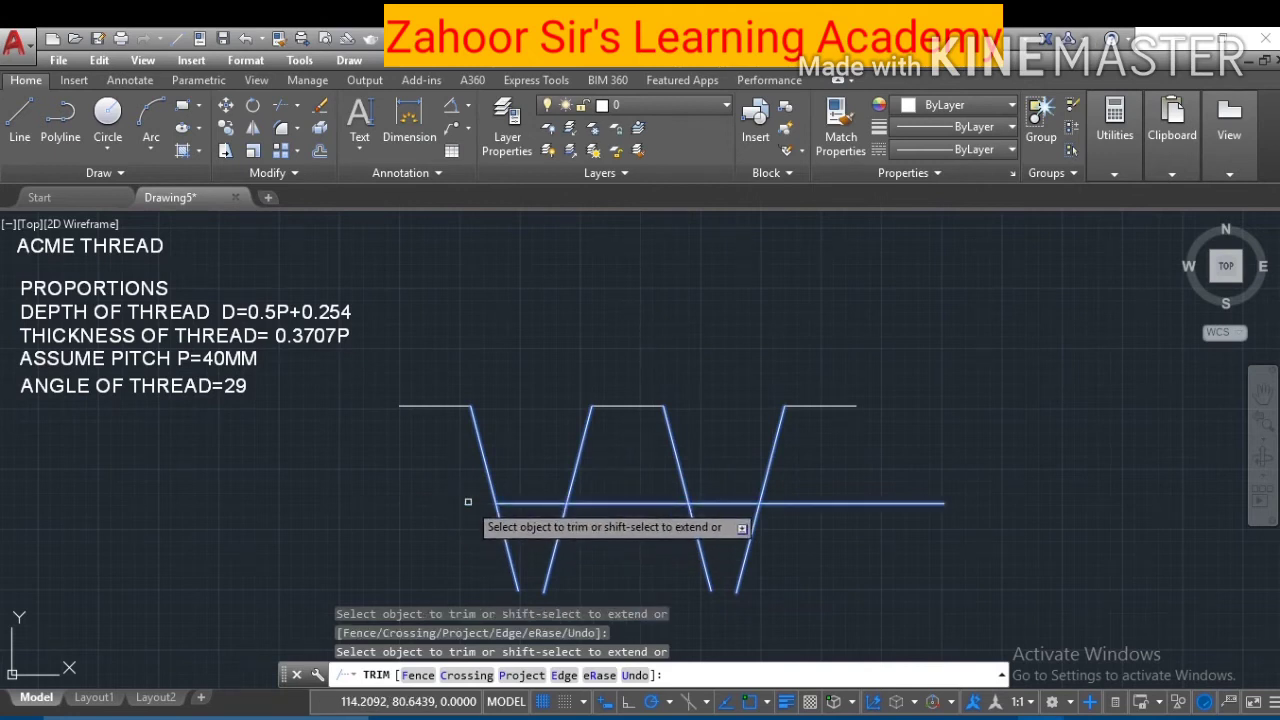
pyautogui.click(503, 530)
pyautogui.click(504, 540)
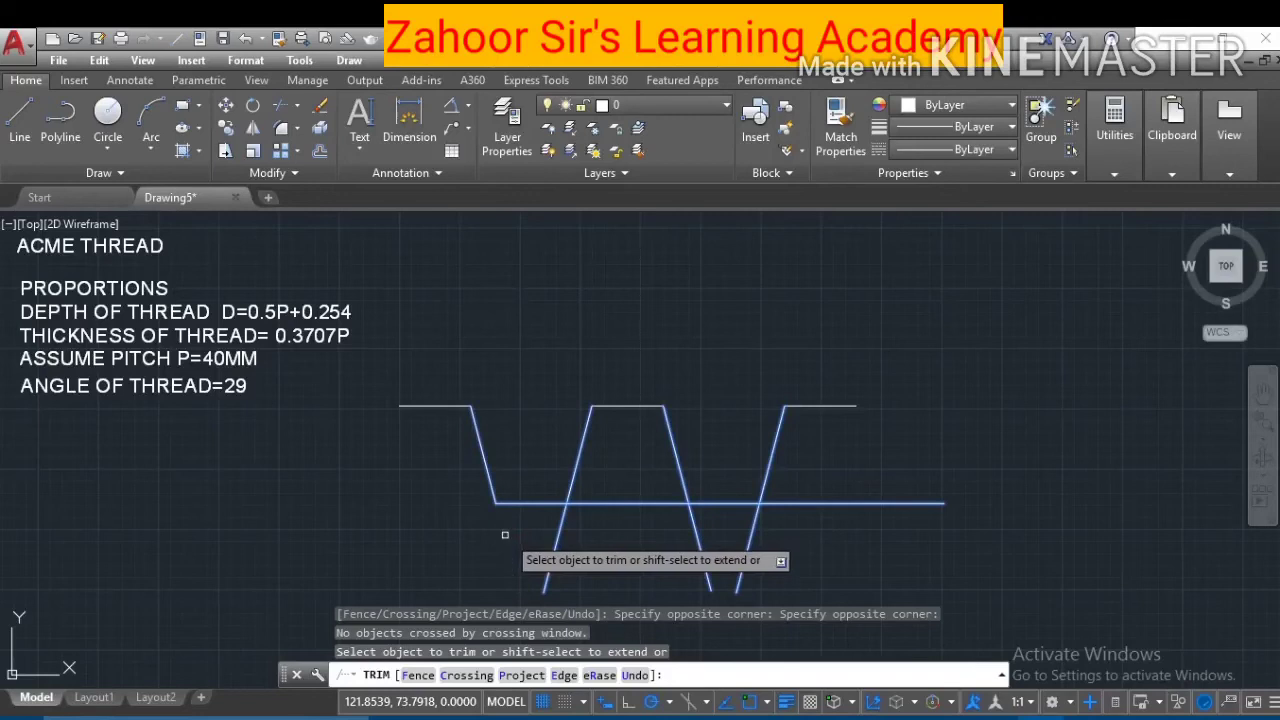
pyautogui.click(640, 504)
pyautogui.click(688, 541)
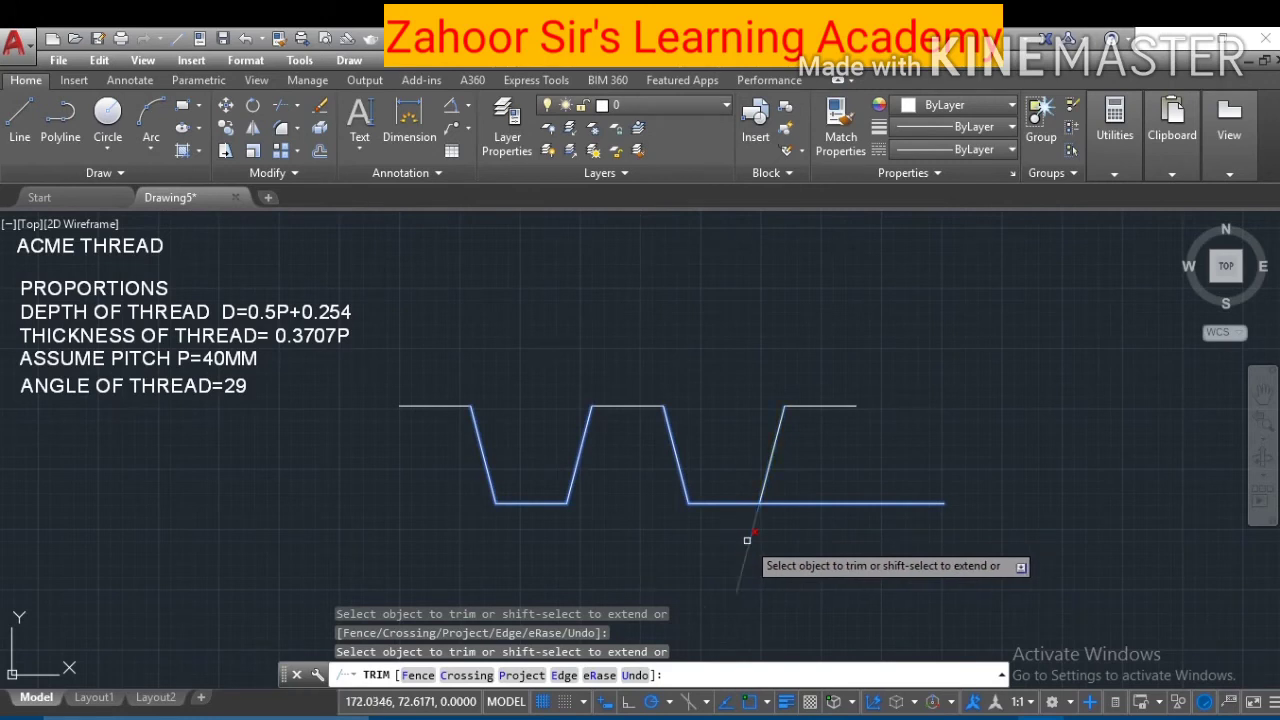
pyautogui.click(745, 540)
pyautogui.click(849, 504)
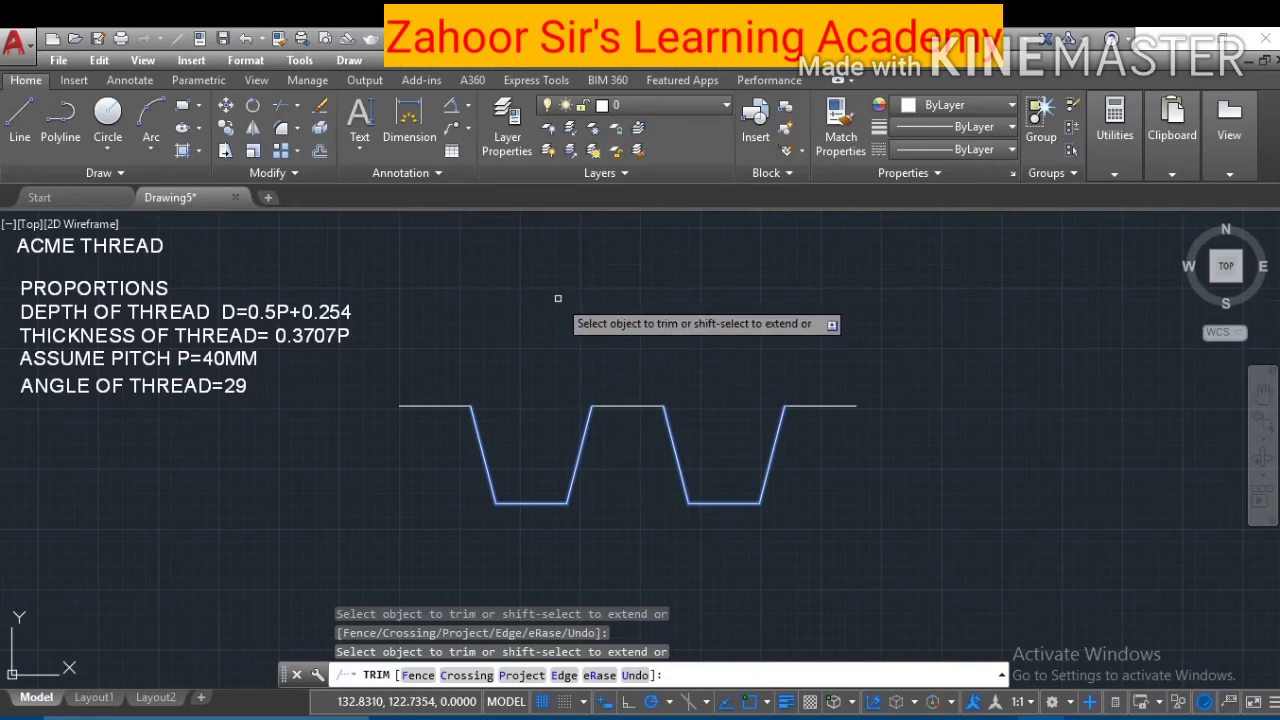
pyautogui.press('Escape')
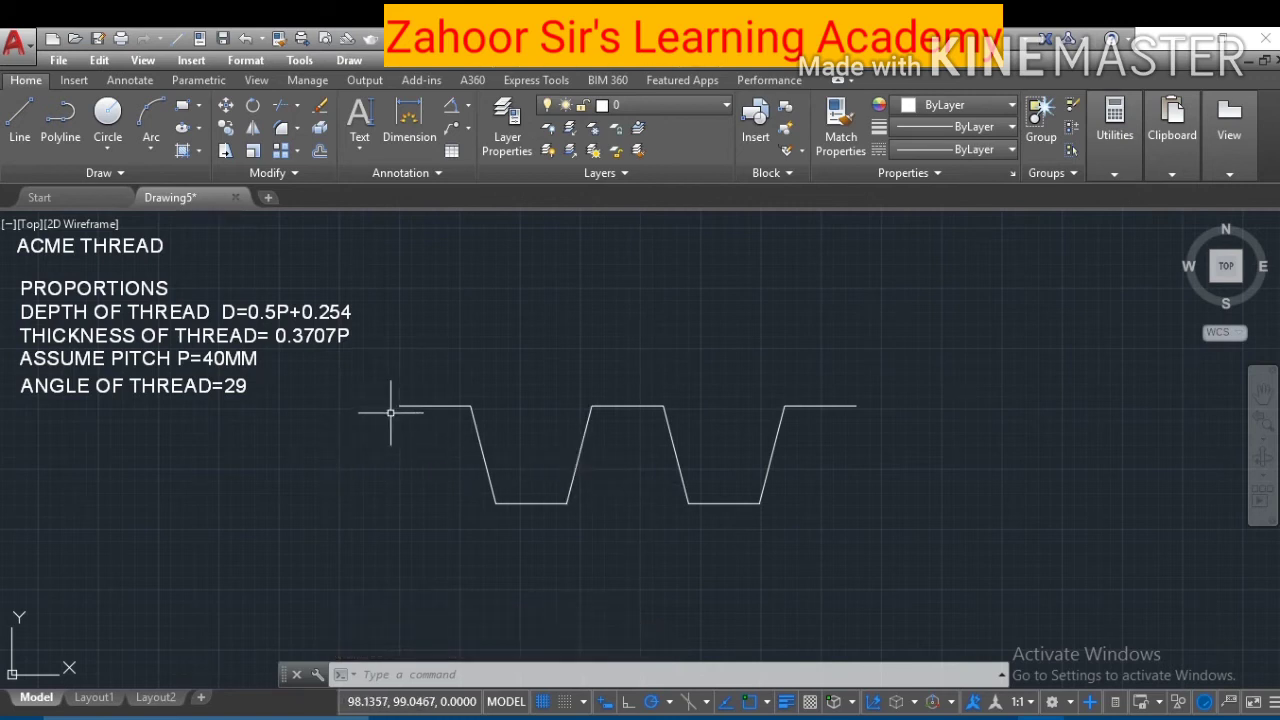
# Copy the flank at the second crest's left endpoint to the first crest's left endpoint
pyautogui.click(225, 130)
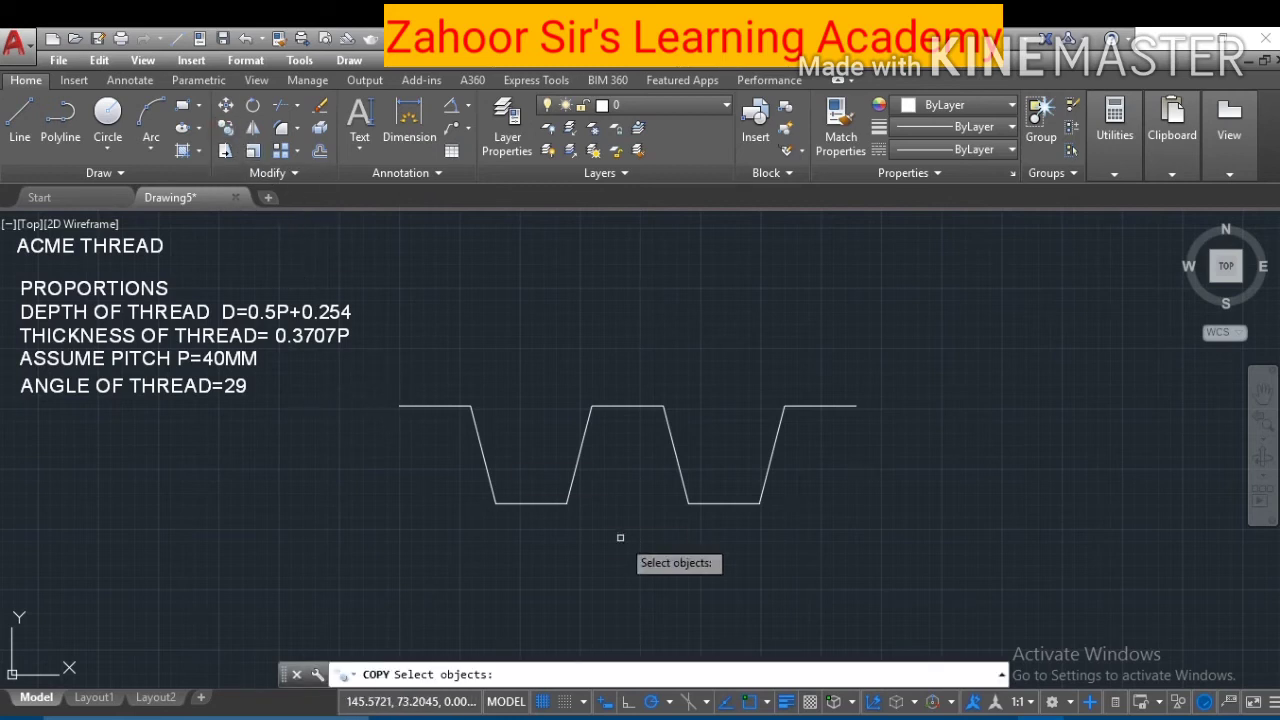
pyautogui.click(577, 455)
pyautogui.press('Return')
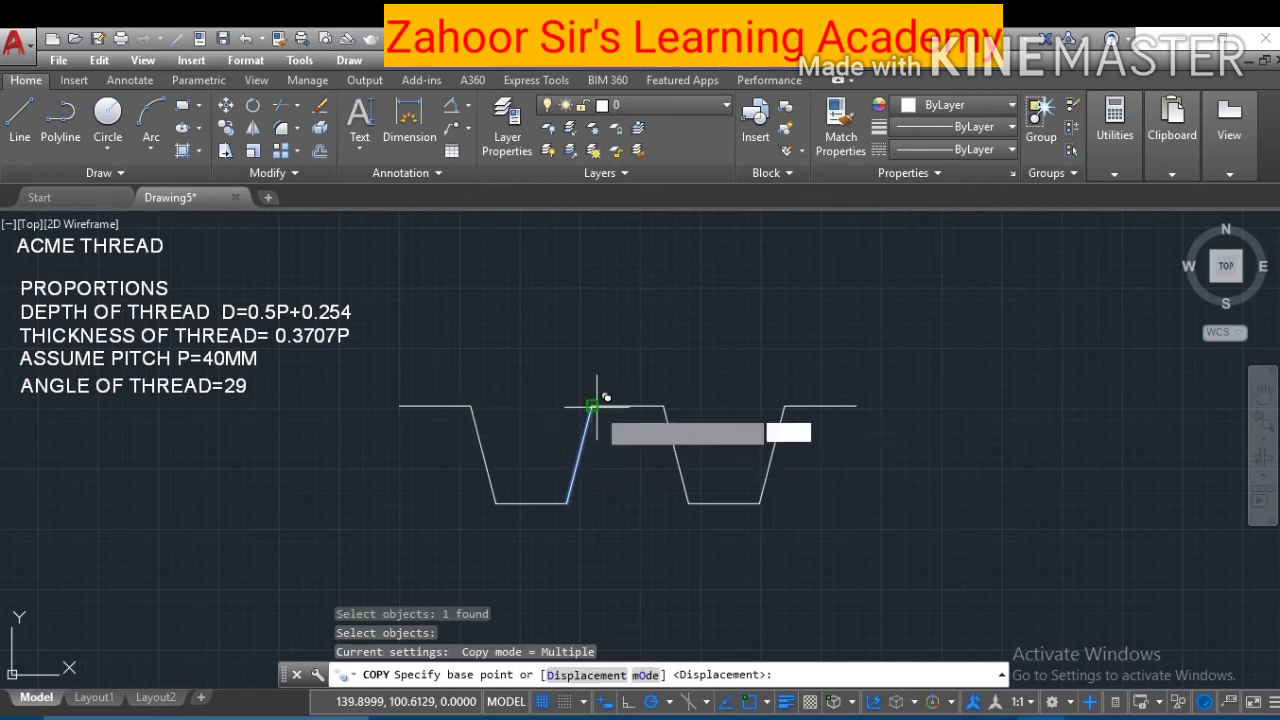
pyautogui.click(592, 406)
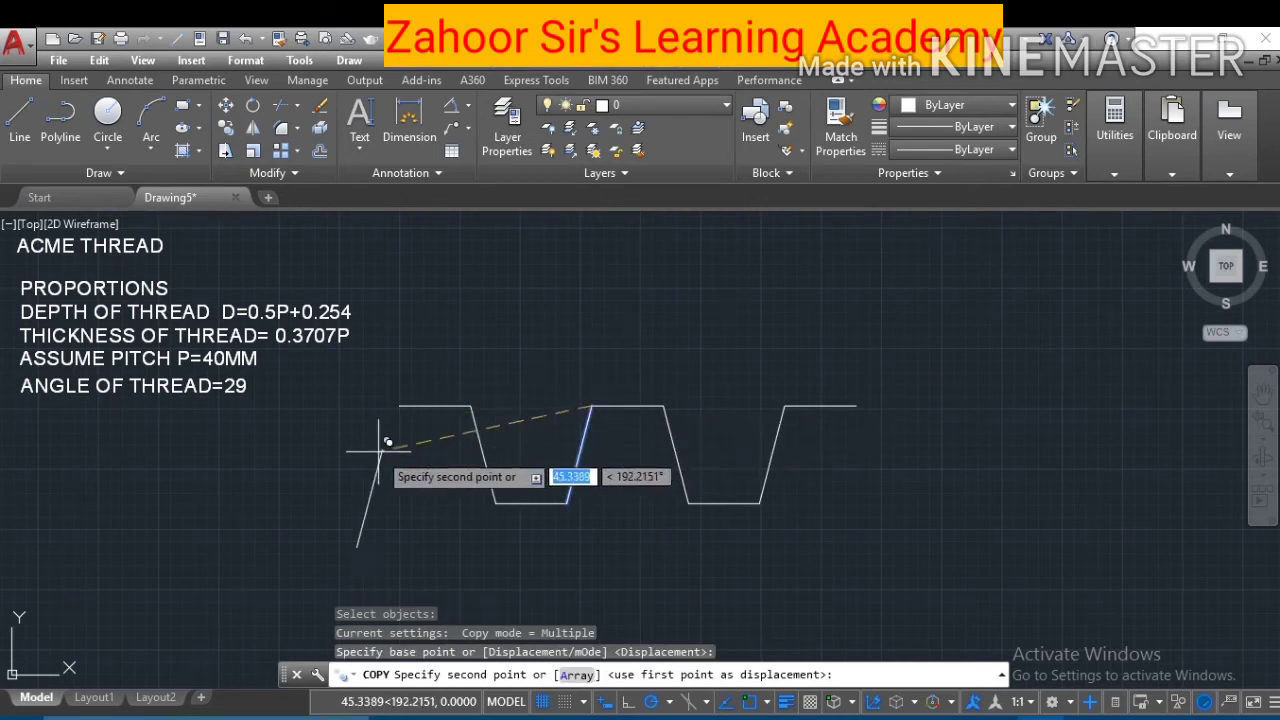
pyautogui.click(399, 404)
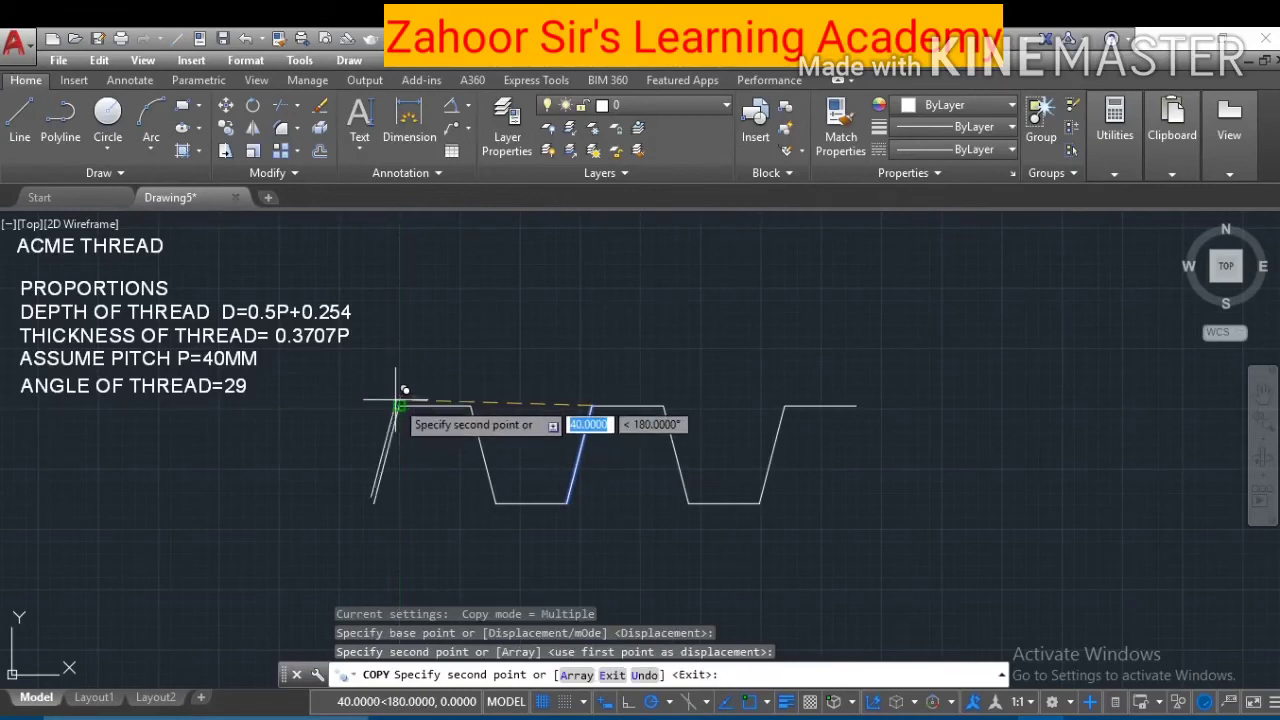
pyautogui.press('Escape')
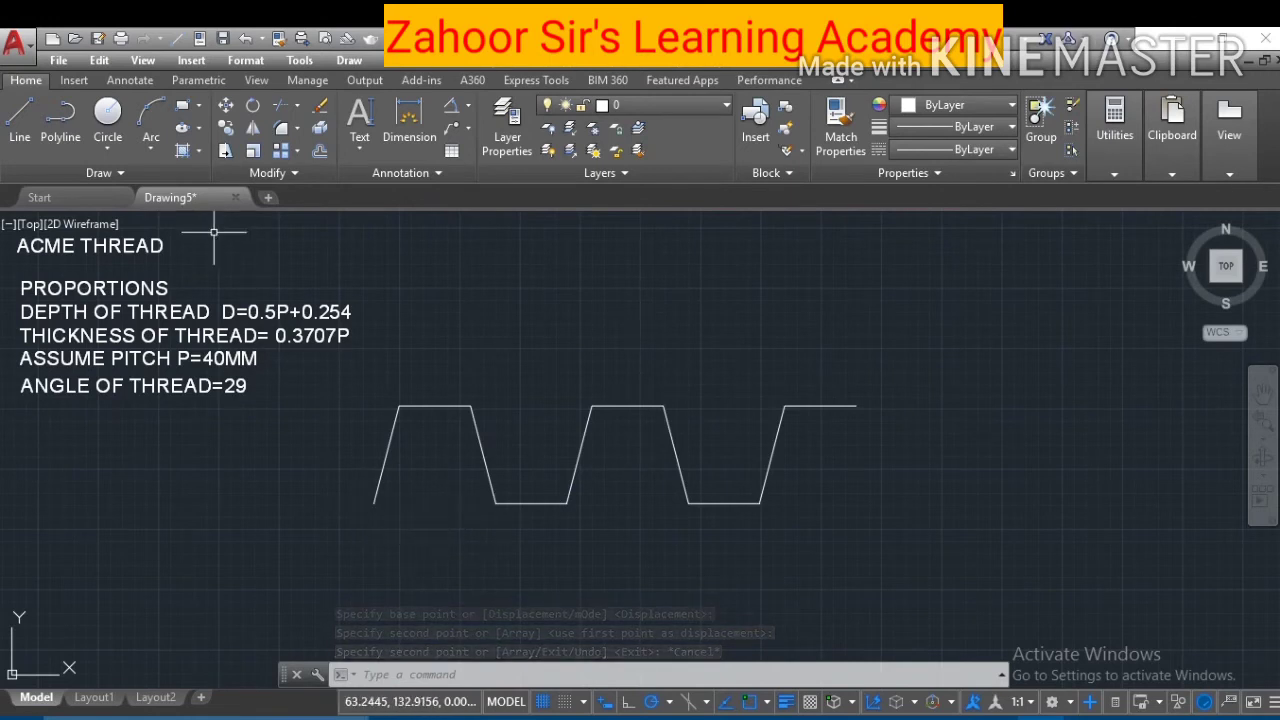
# Copy the first groove's root line from its right endpoint to the lower end of the leftmost flank
pyautogui.click(224, 130)
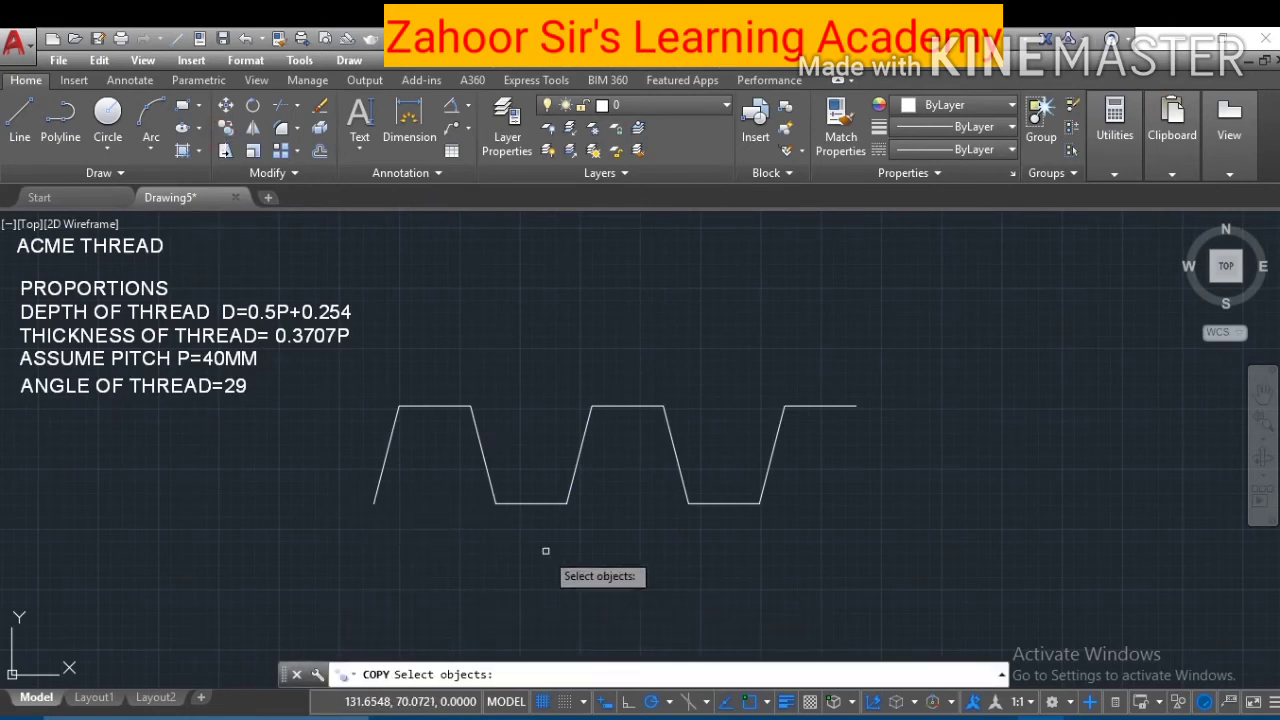
pyautogui.click(529, 503)
pyautogui.press('Return')
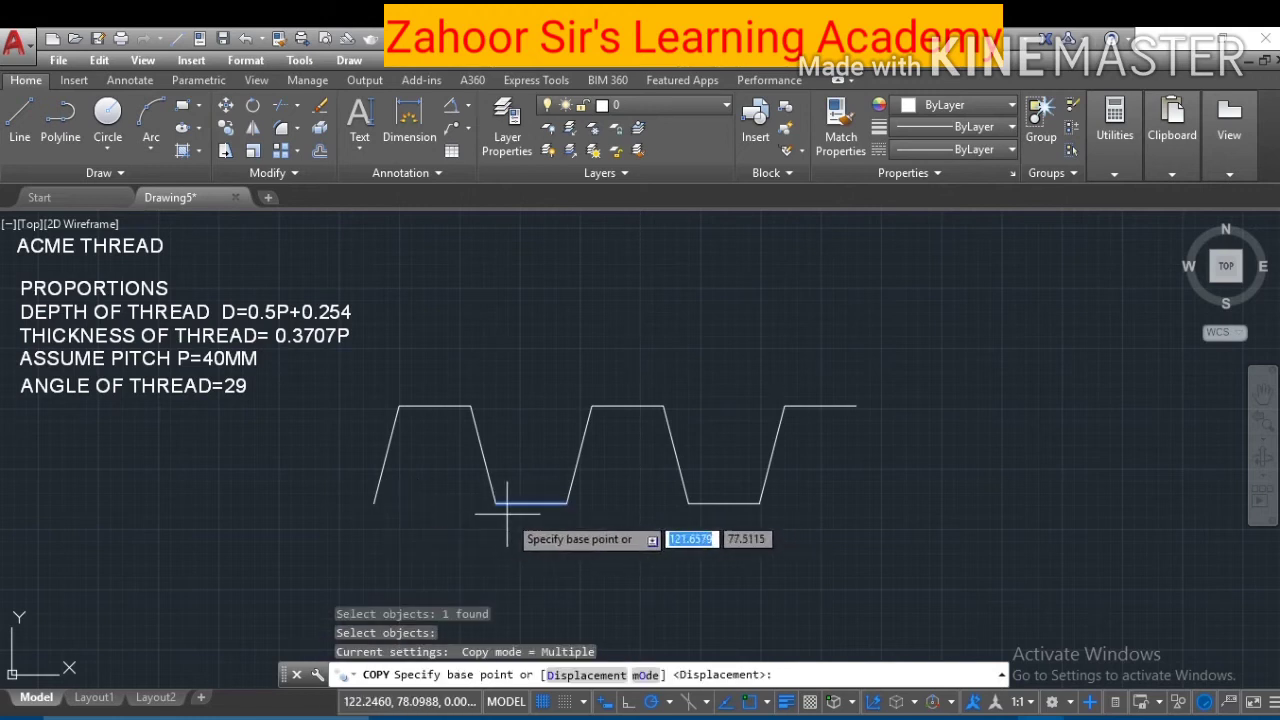
pyautogui.click(568, 504)
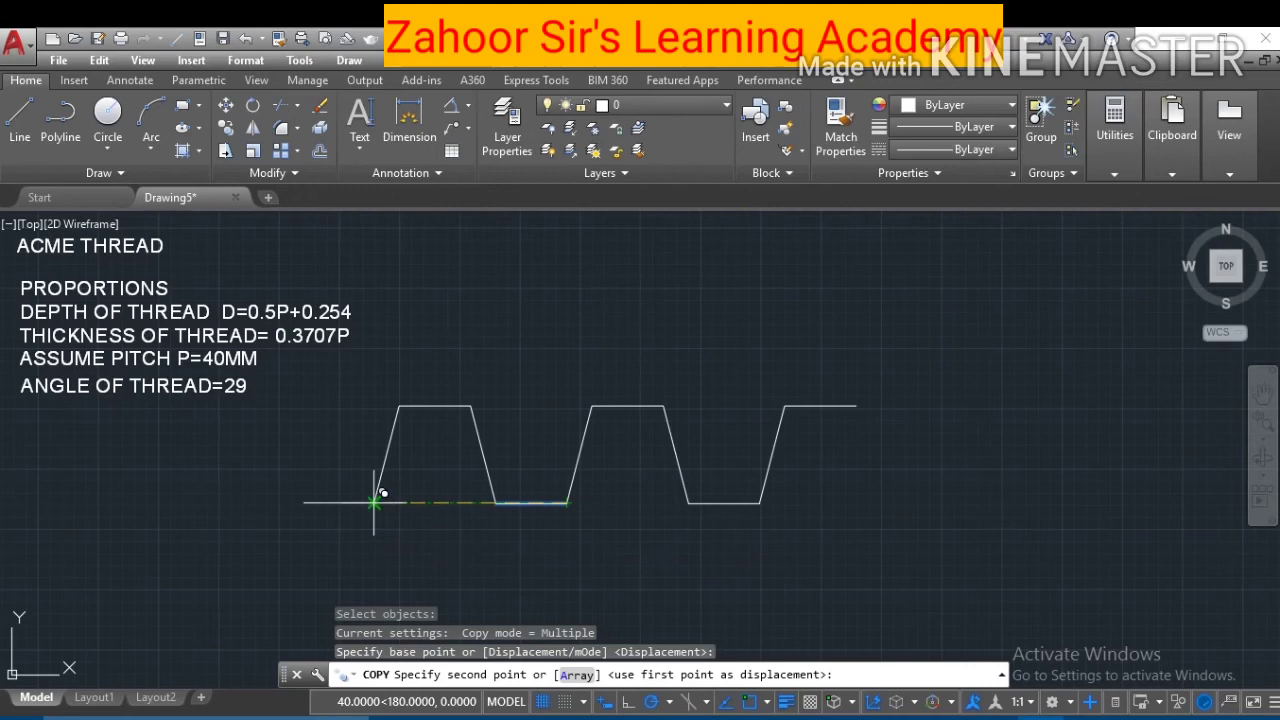
pyautogui.click(374, 502)
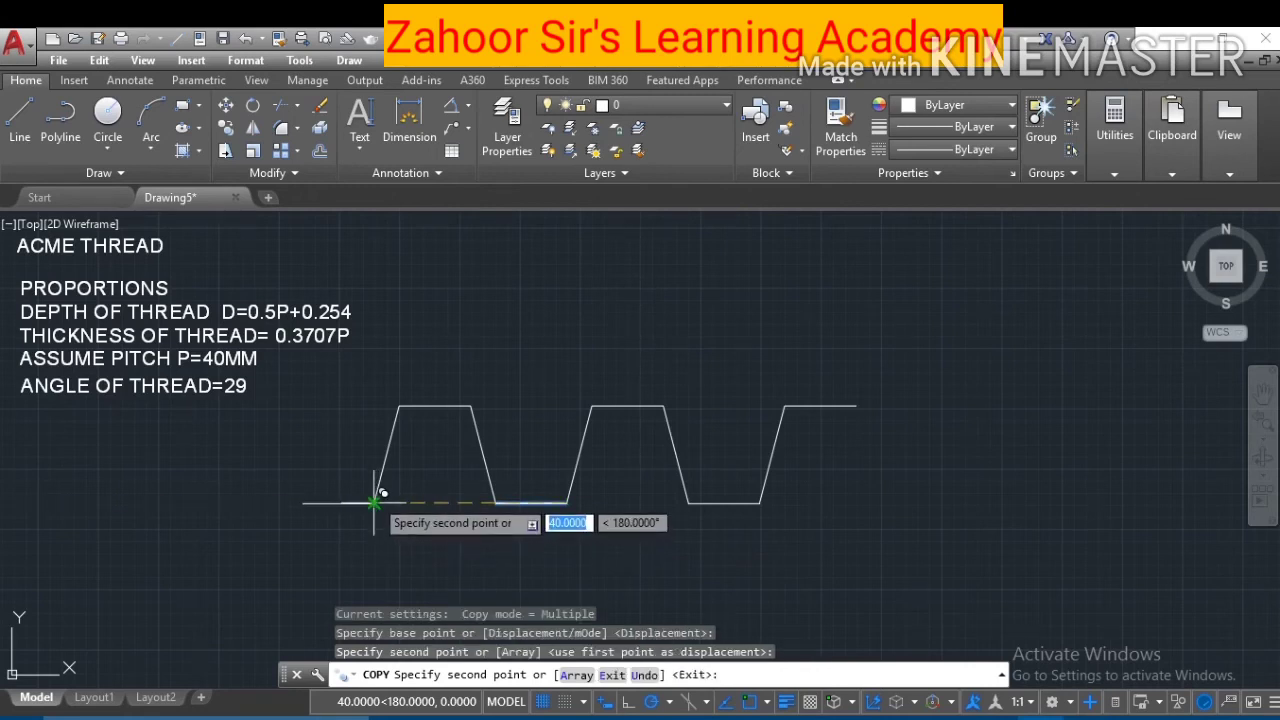
pyautogui.press('Escape')
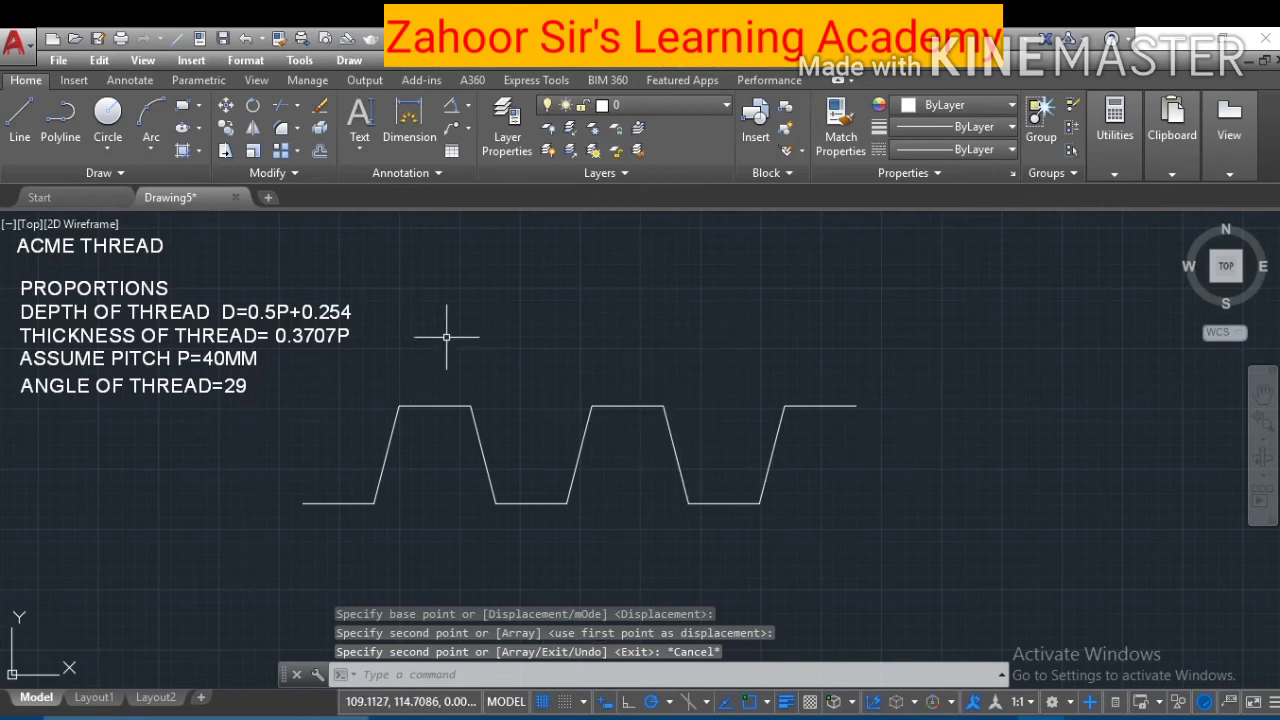
# Copy the flank at the second crest's right endpoint to the third crest's right endpoint
pyautogui.click(226, 127)
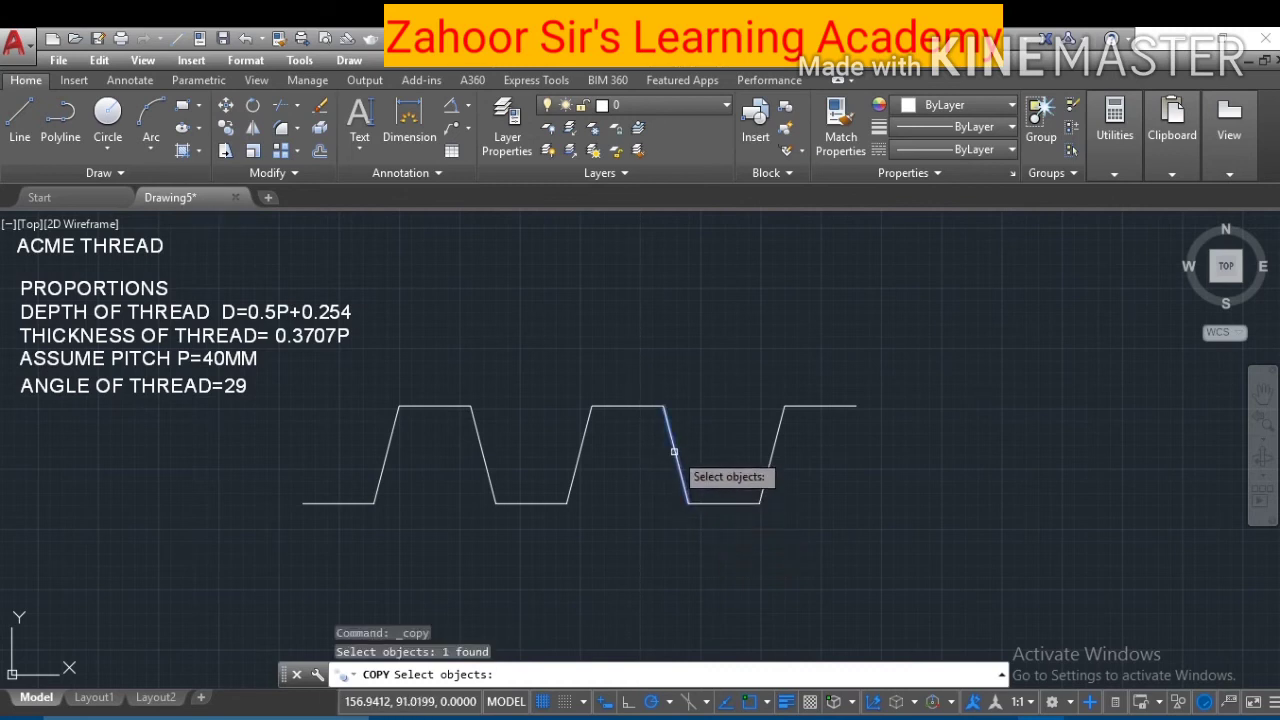
pyautogui.press('Return')
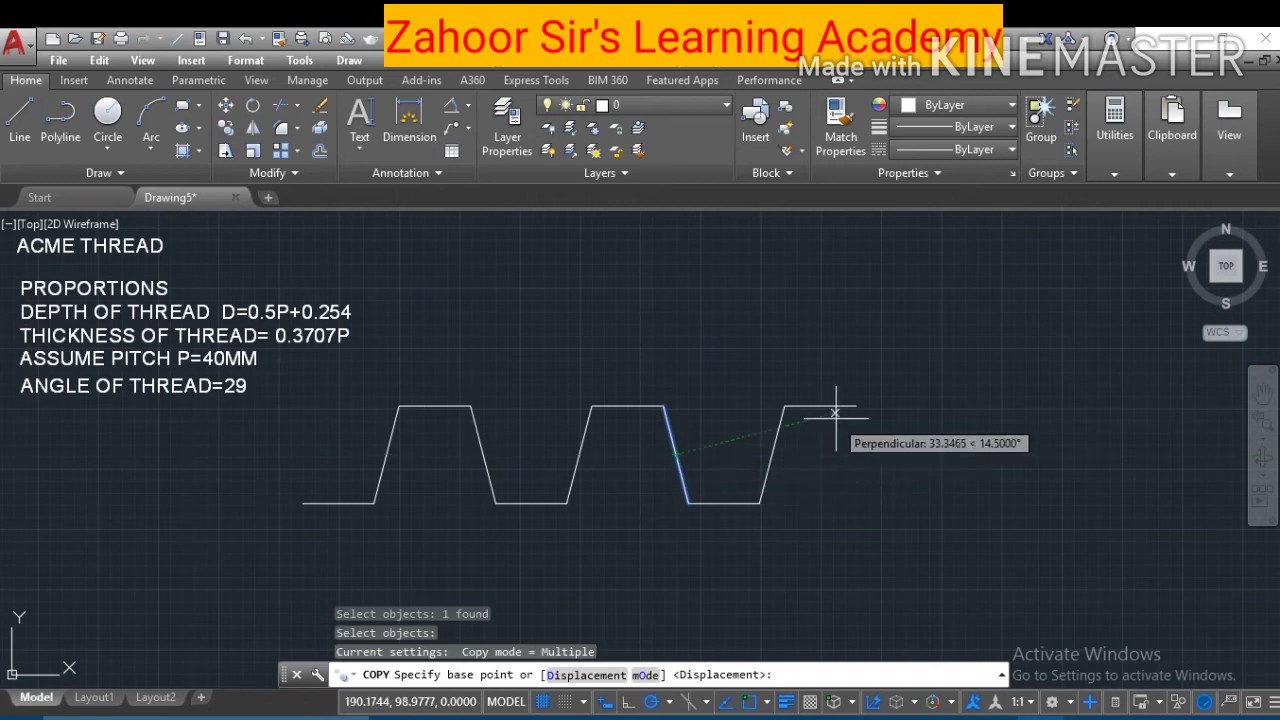
pyautogui.click(664, 407)
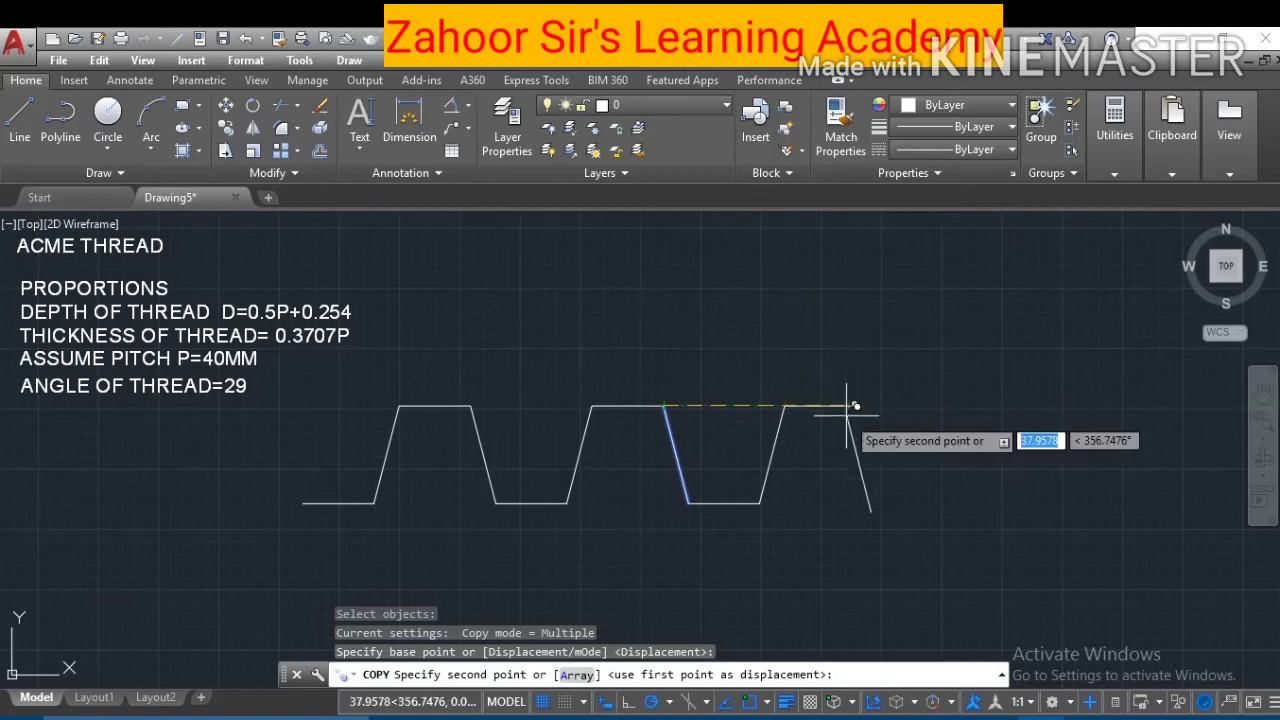
pyautogui.click(858, 405)
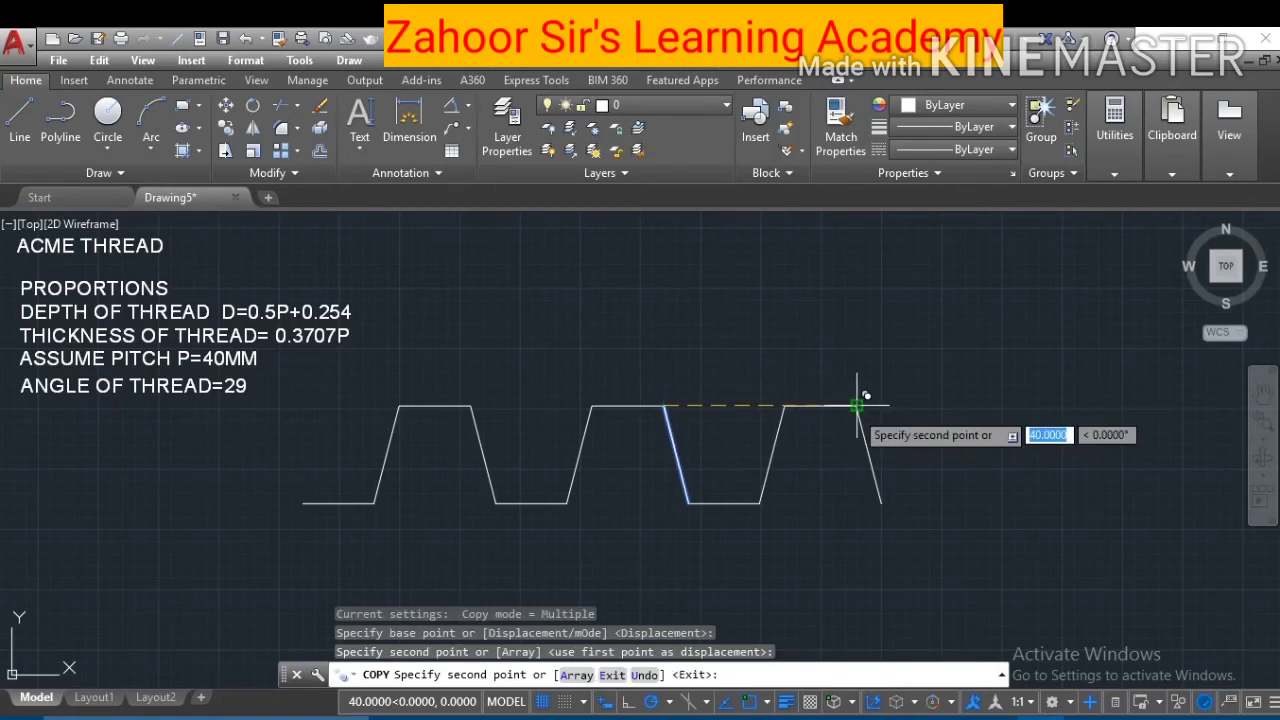
pyautogui.press('Escape')
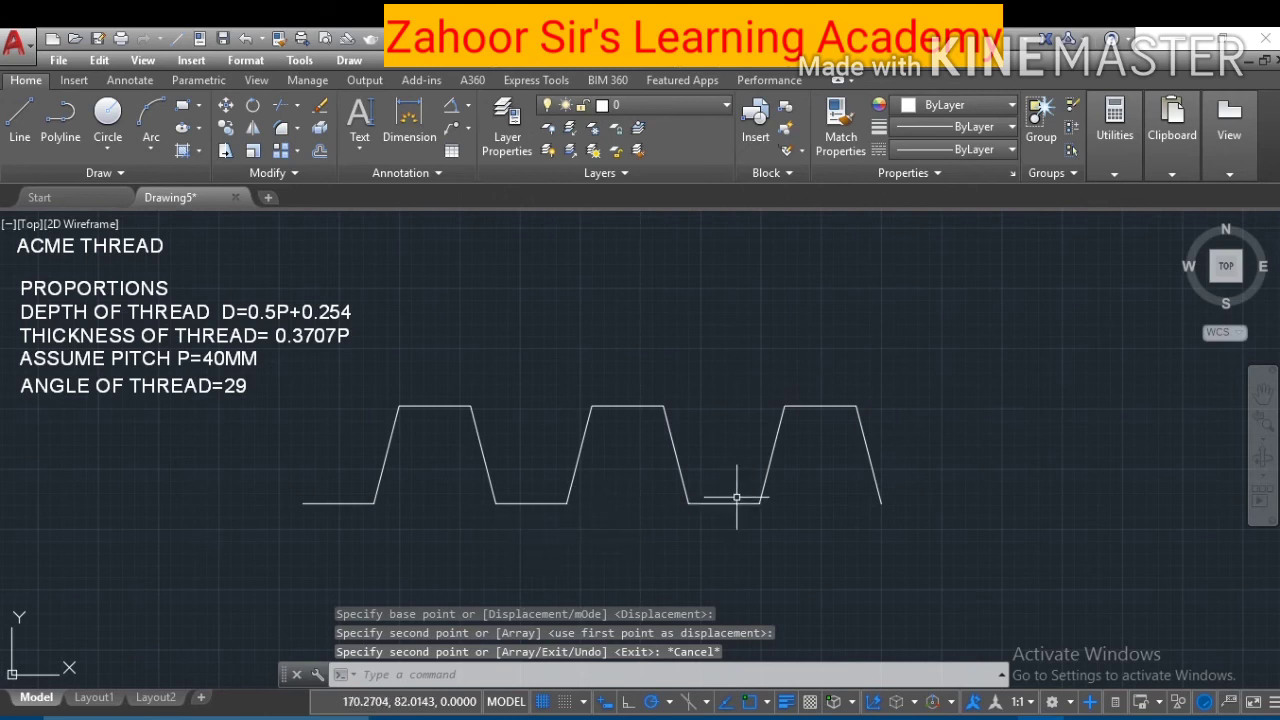
# Copy the second groove's root line from its left endpoint to the lower end of the rightmost flank
pyautogui.click(227, 130)
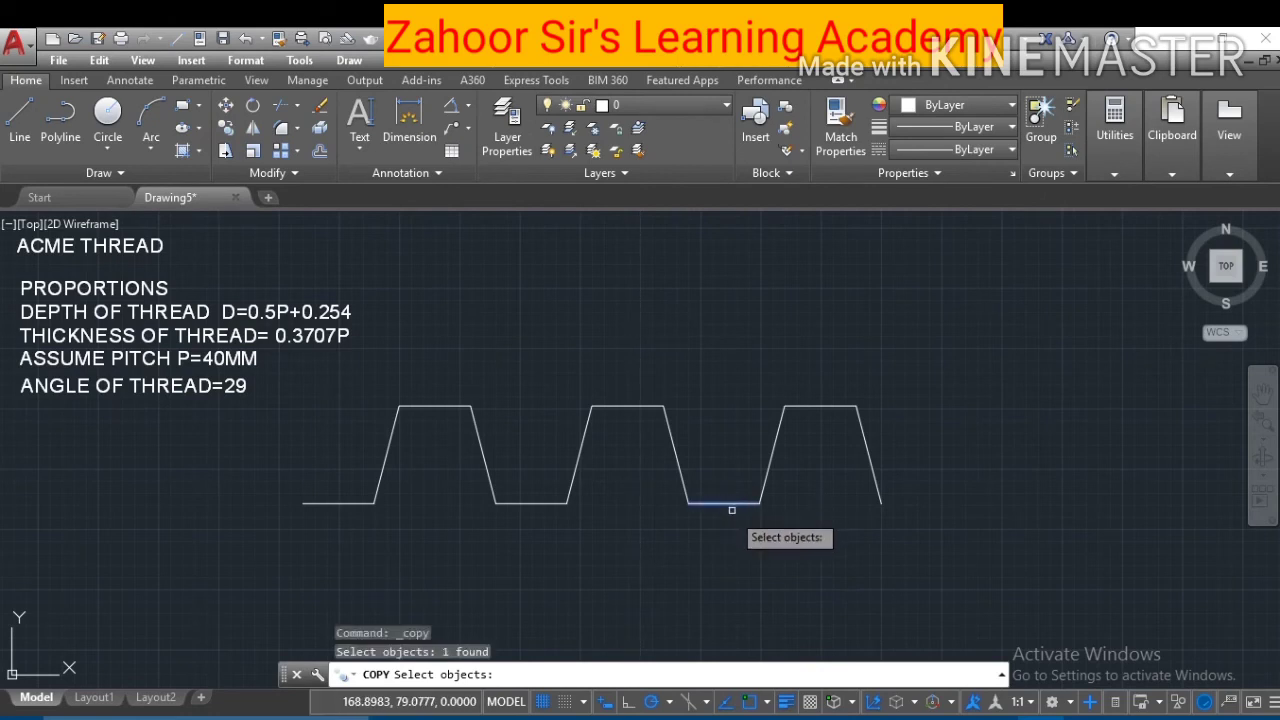
pyautogui.press('Return')
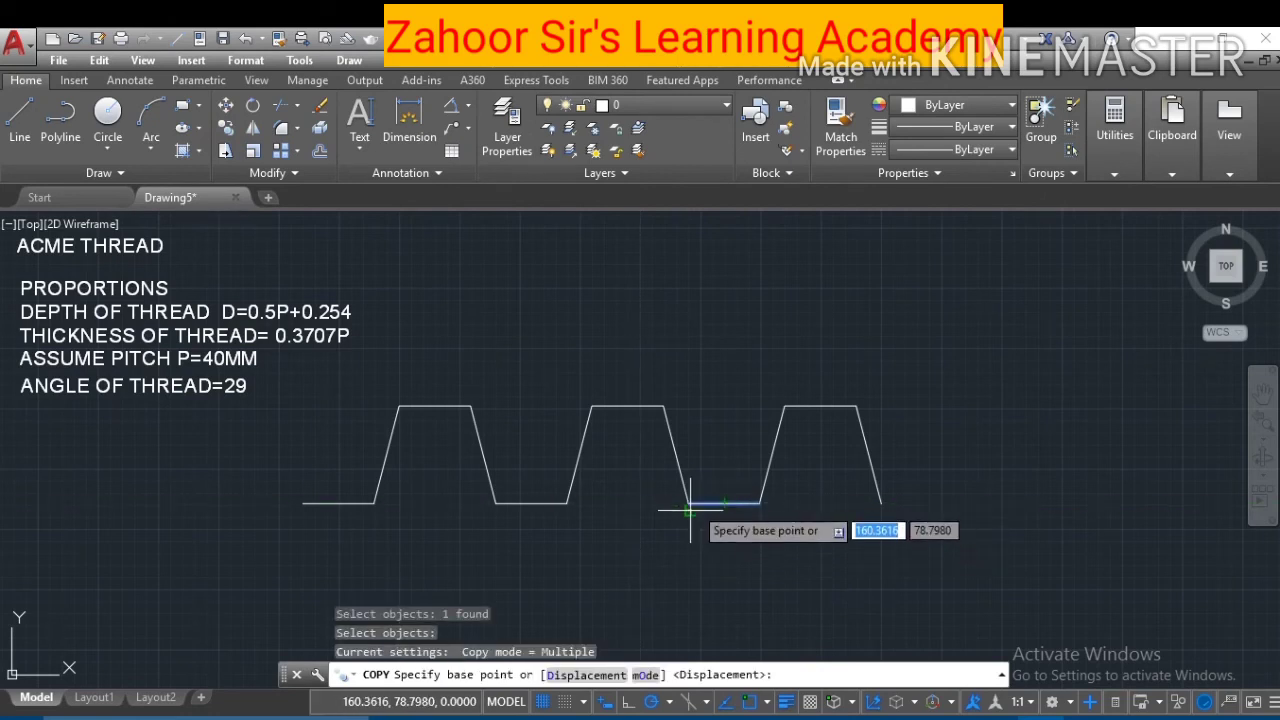
pyautogui.click(689, 510)
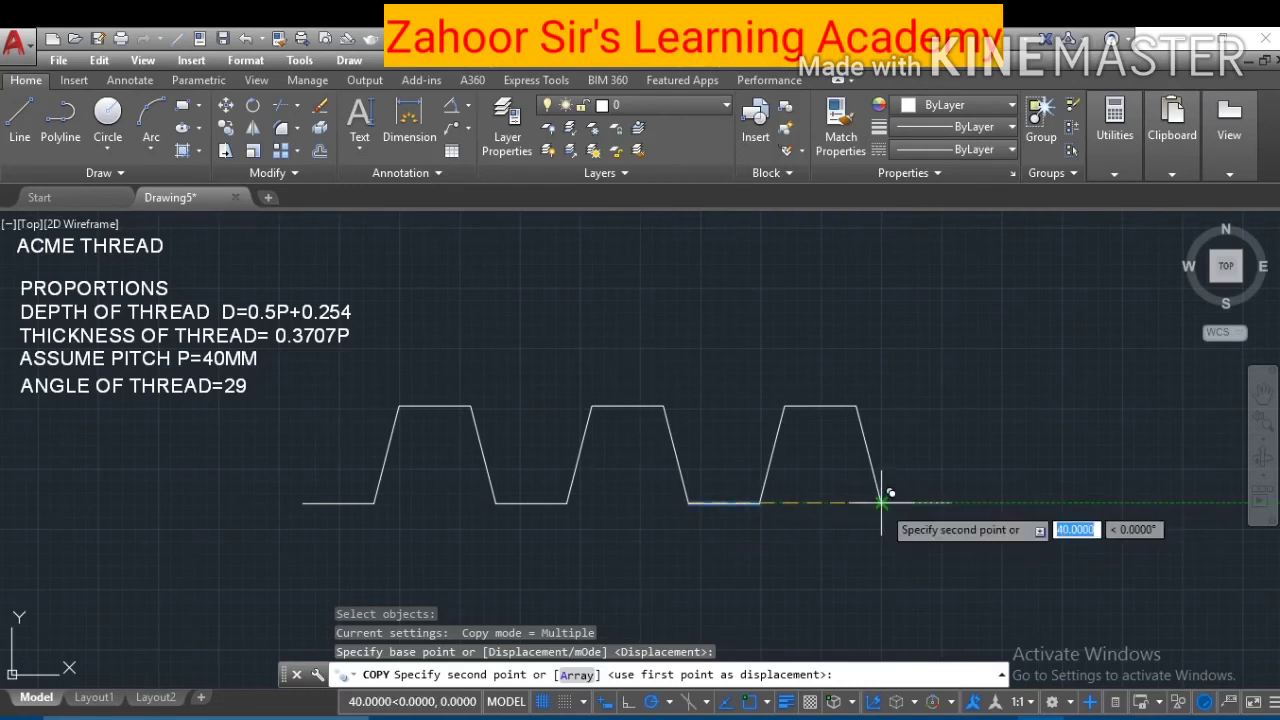
pyautogui.click(881, 502)
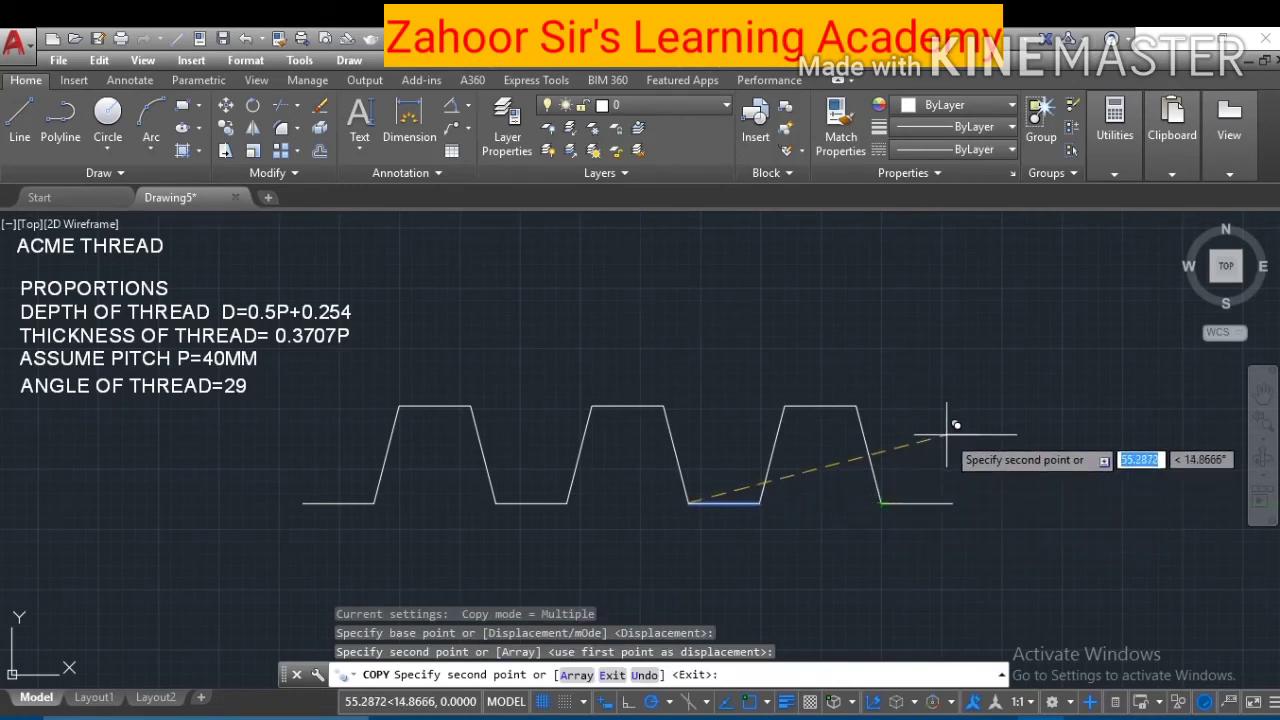
pyautogui.press('Escape')
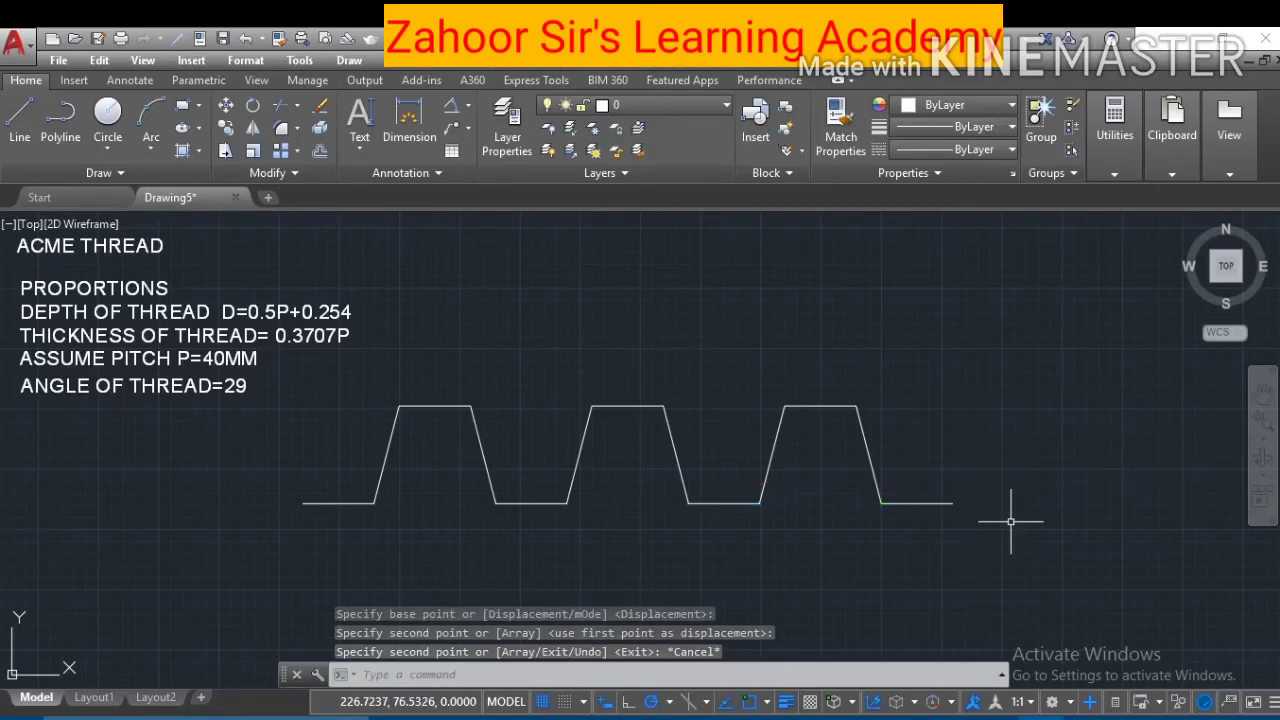
# Close the profile below with three lines joining the outer root endpoints, forming a rectangular body about 32 mm deep
pyautogui.scroll(-1, 1010, 521)
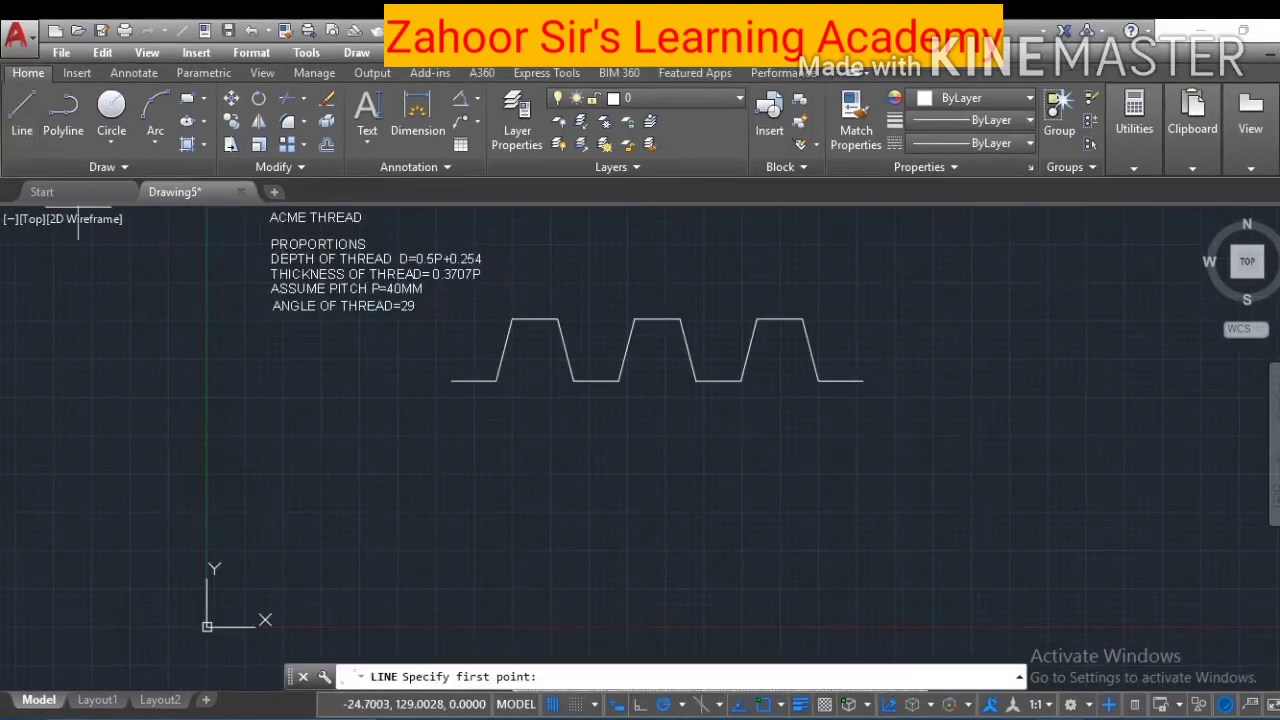
pyautogui.click(451, 380)
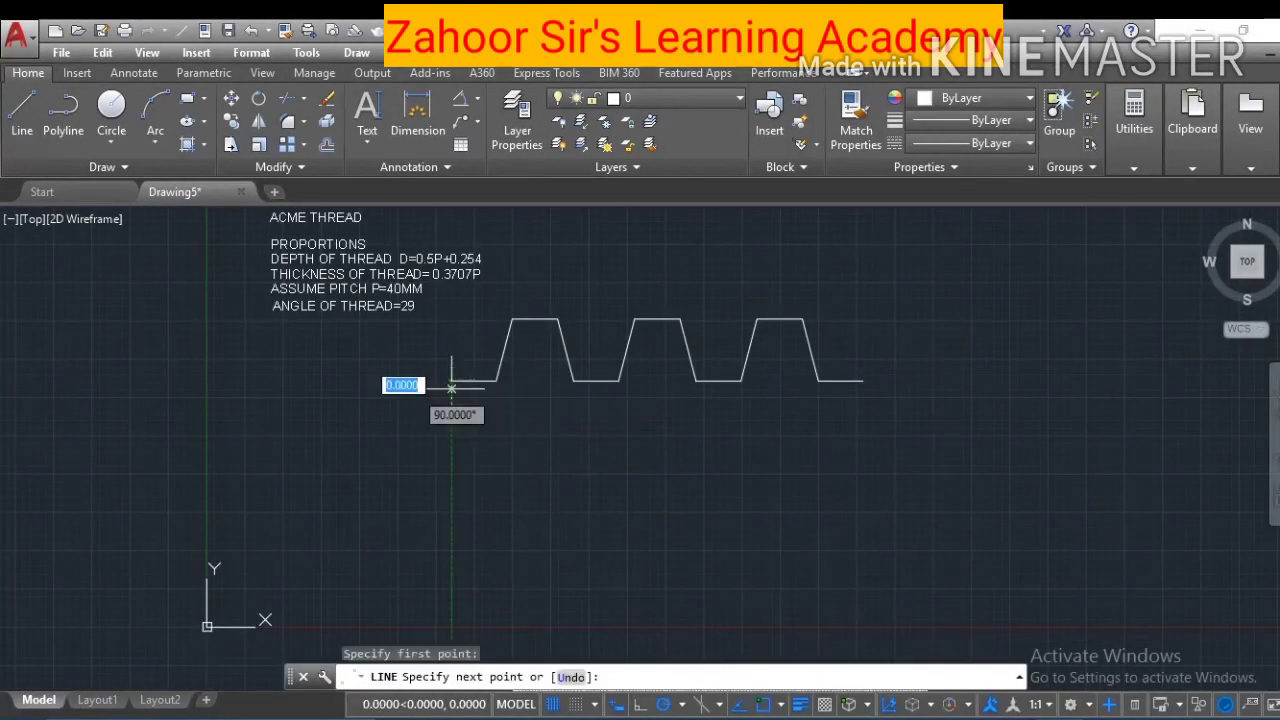
pyautogui.click(451, 478)
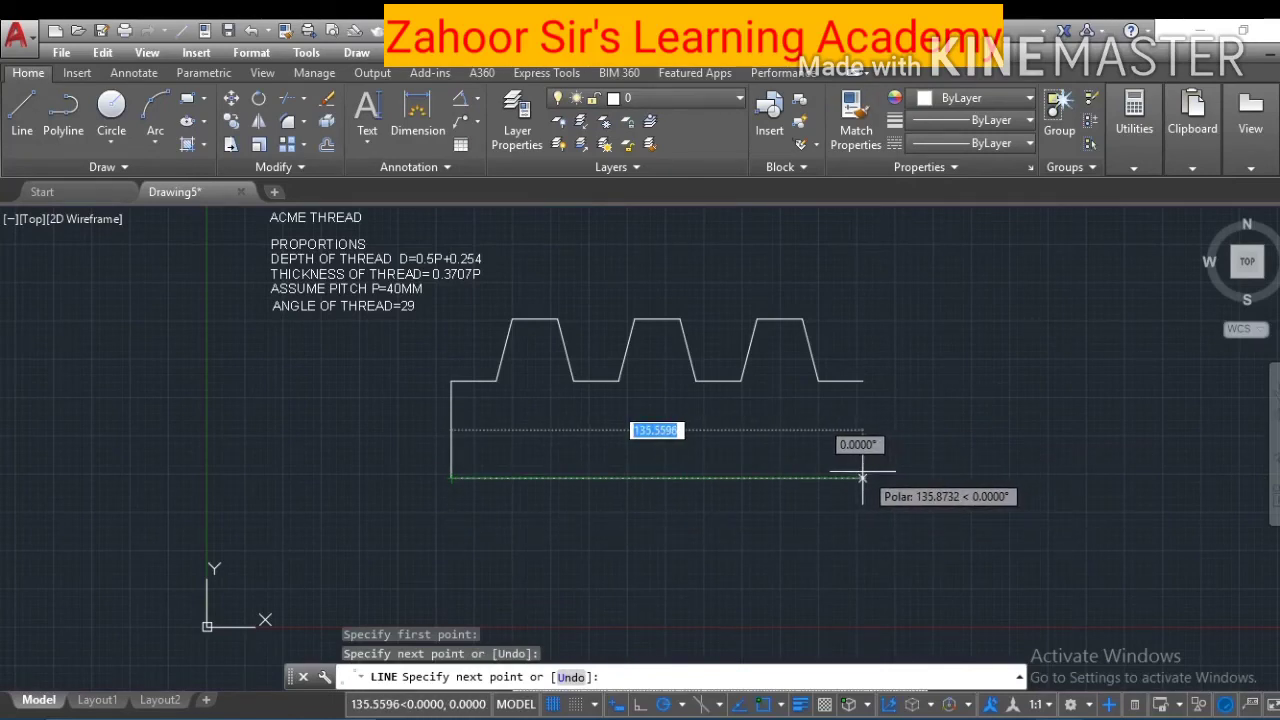
pyautogui.click(862, 478)
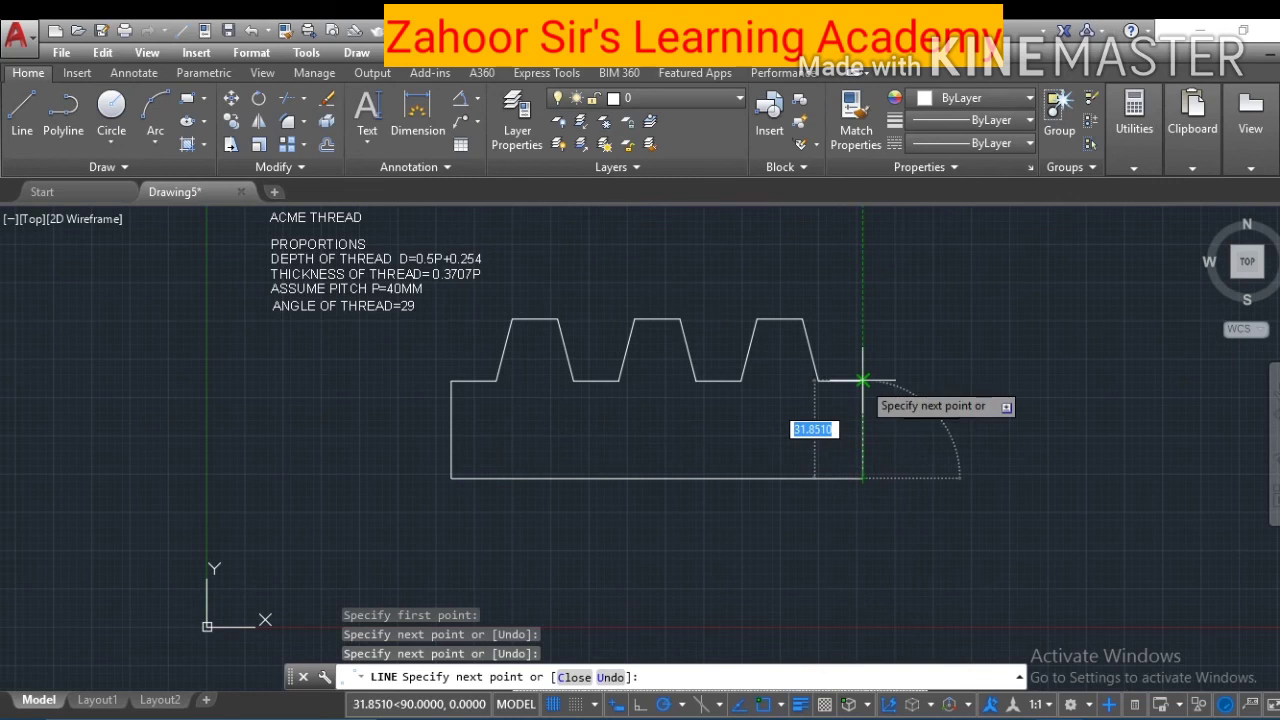
pyautogui.click(862, 380)
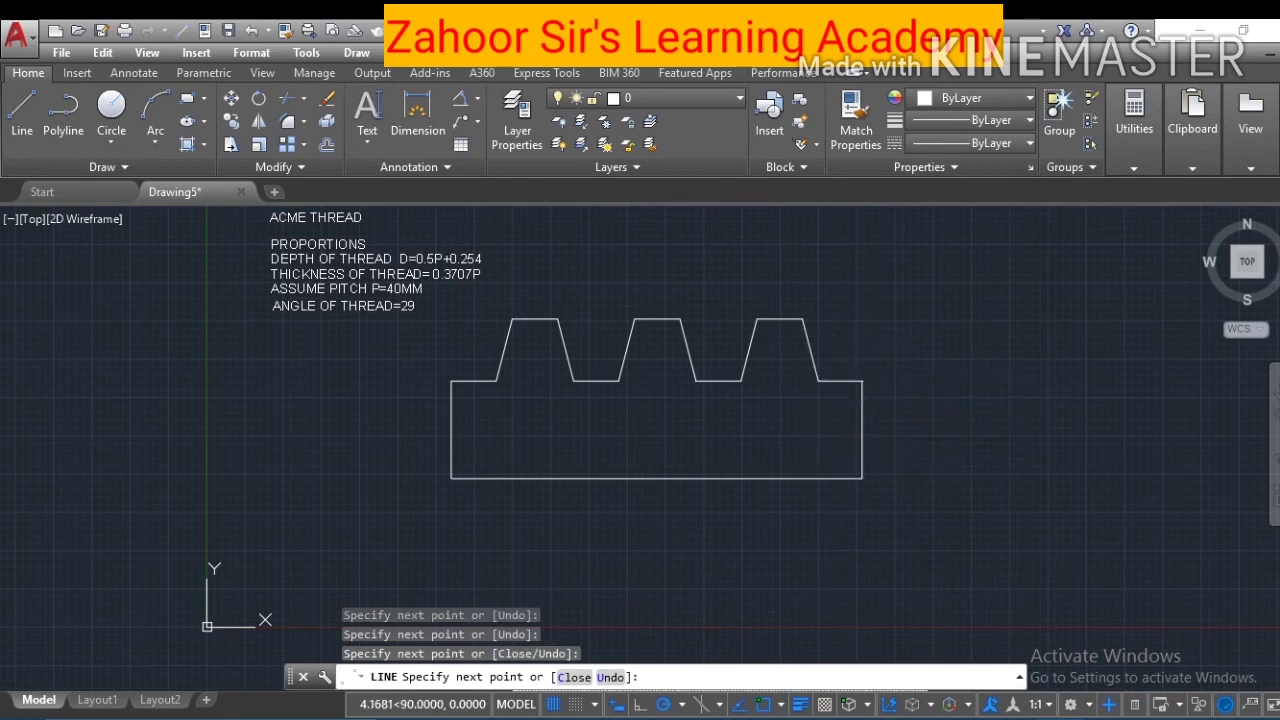
pyautogui.press('Escape')
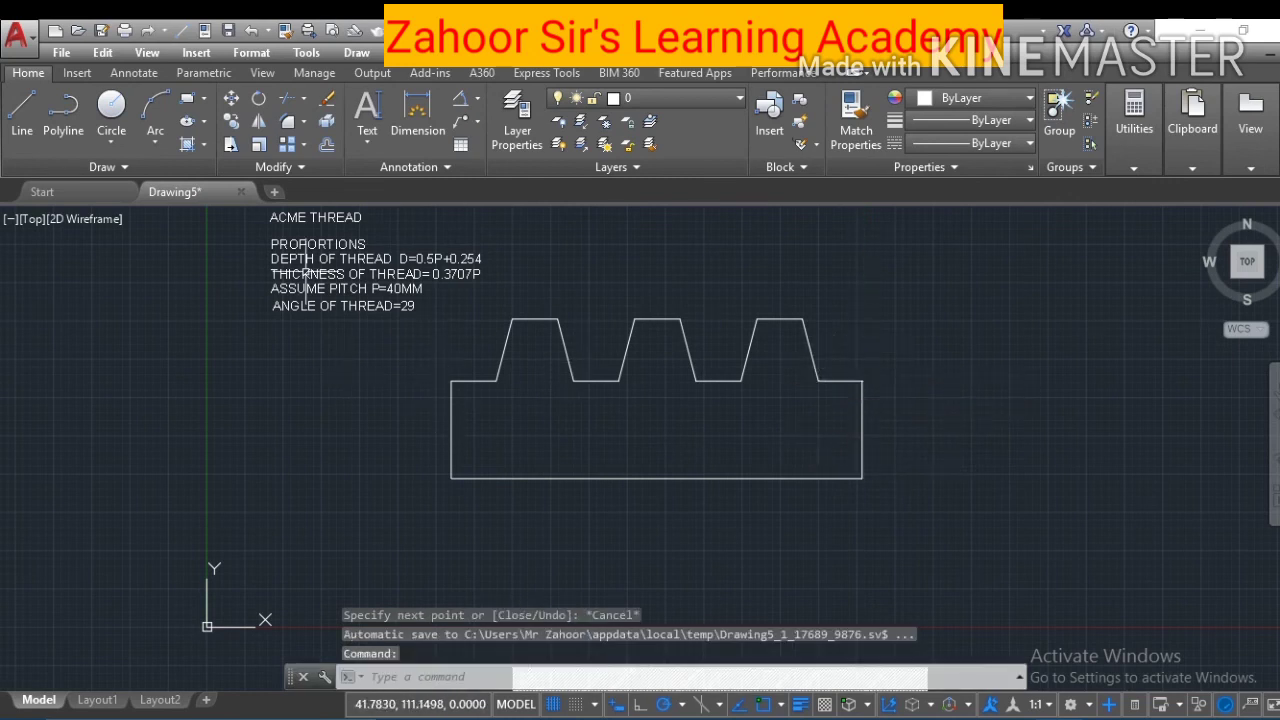
# Hatch the inside of the closed thread section with the ANSI34 pattern at scale 1 and angle 0
pyautogui.click(204, 146)
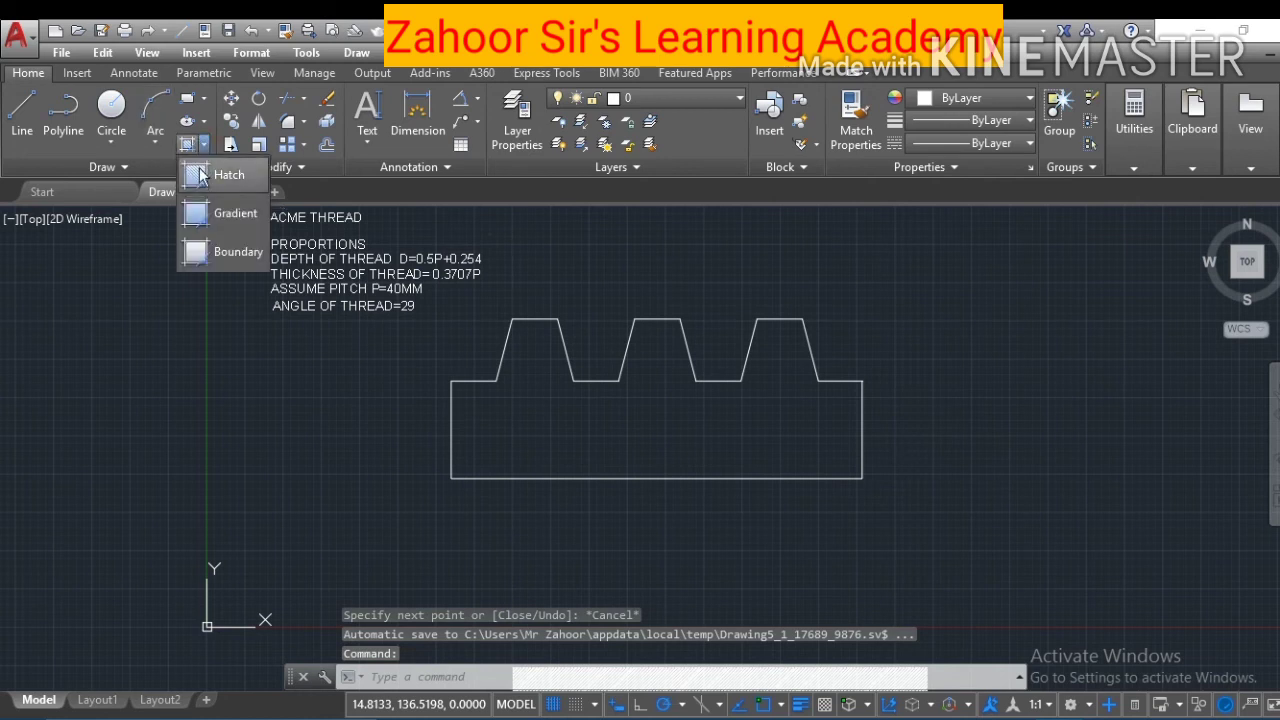
pyautogui.click(222, 172)
pyautogui.click(640, 428)
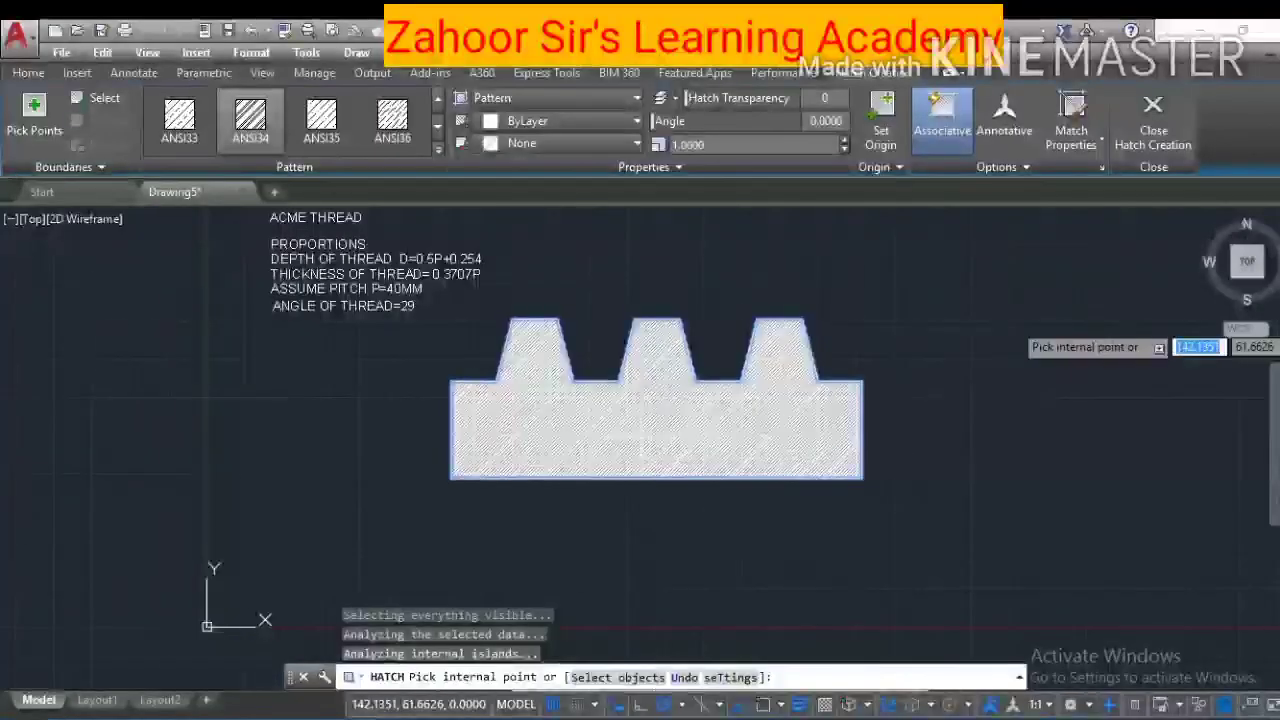
pyautogui.scroll(2, 857, 357)
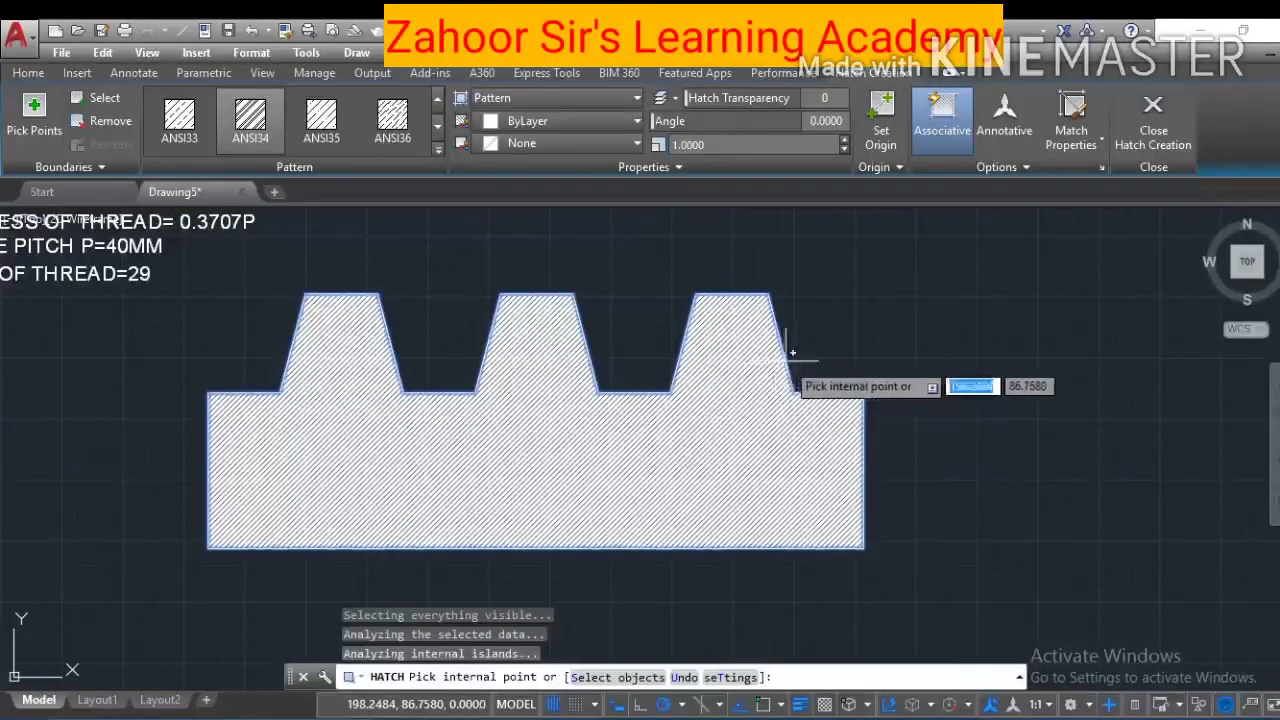
pyautogui.scroll(-2, 900, 332)
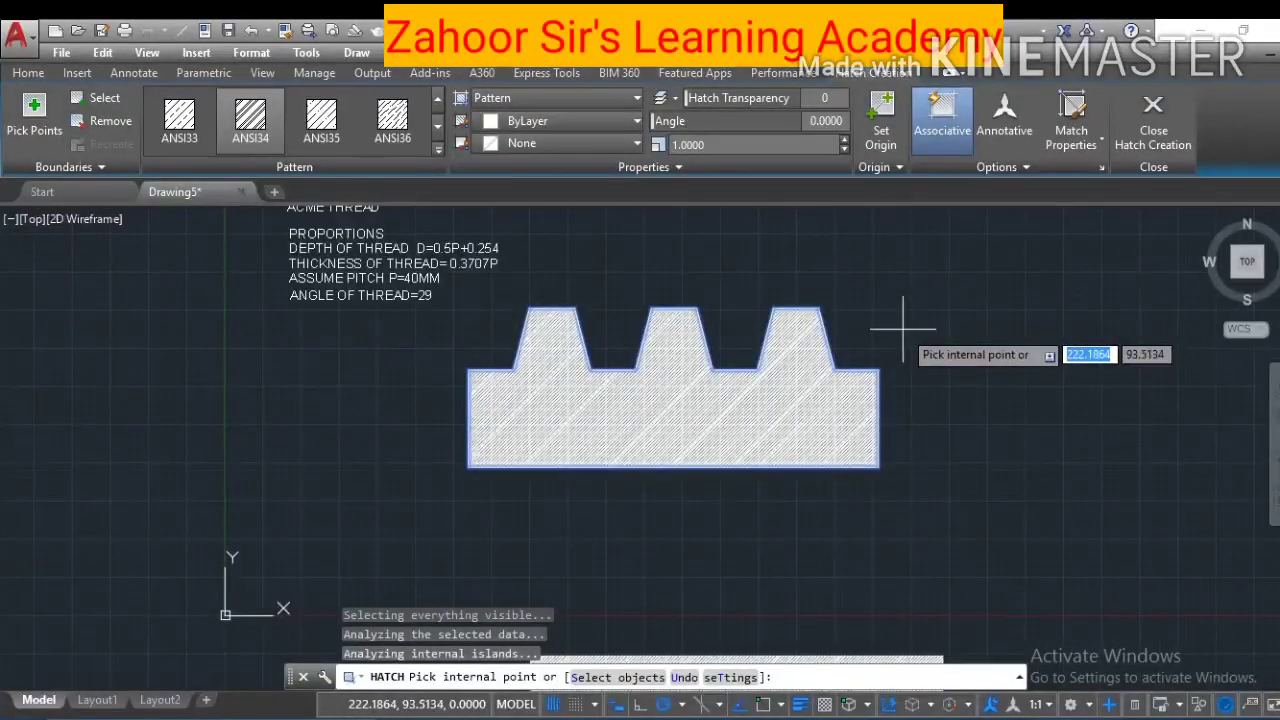
pyautogui.press('Escape')
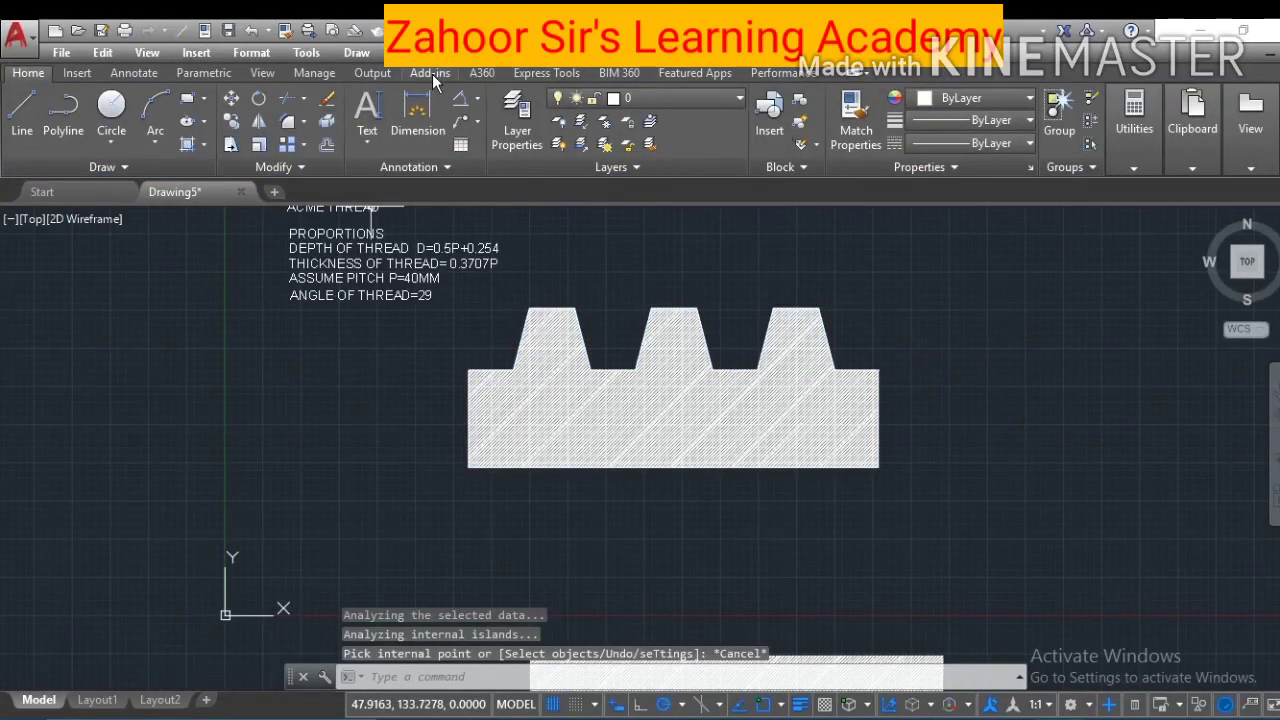
# Dimension the first crest's width, starting from its left endpoint
pyautogui.click(417, 112)
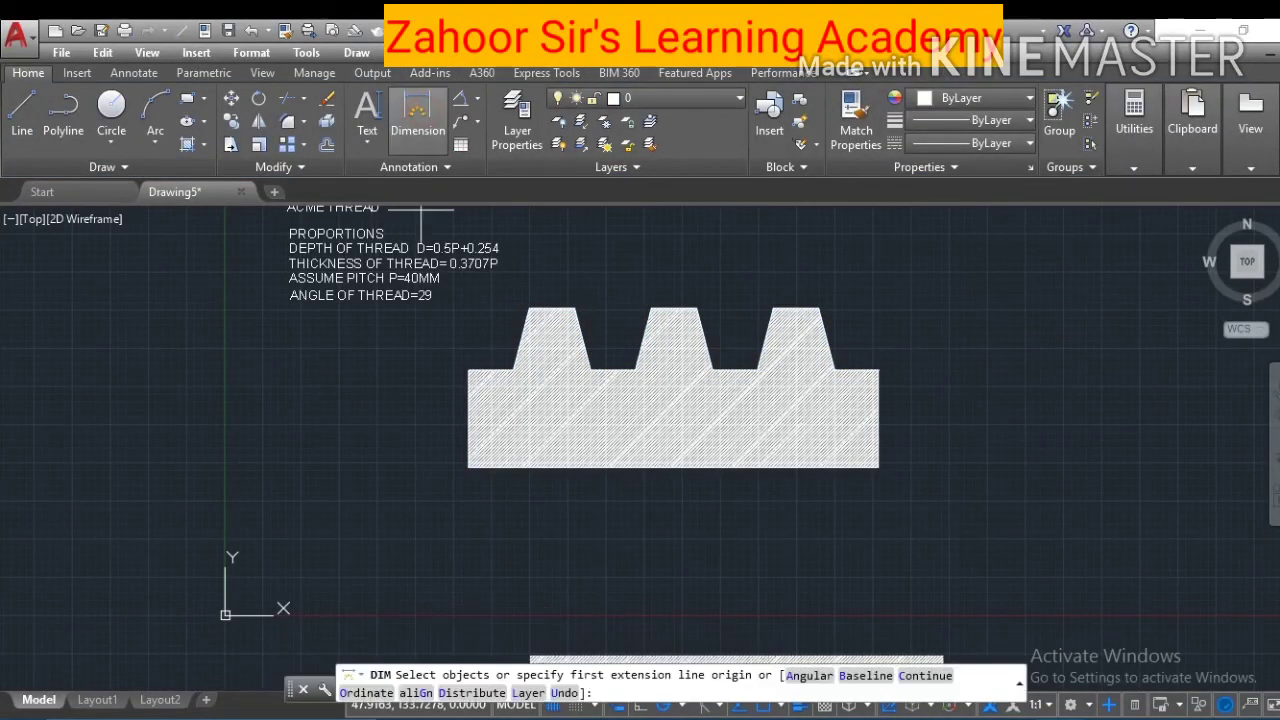
pyautogui.click(528, 309)
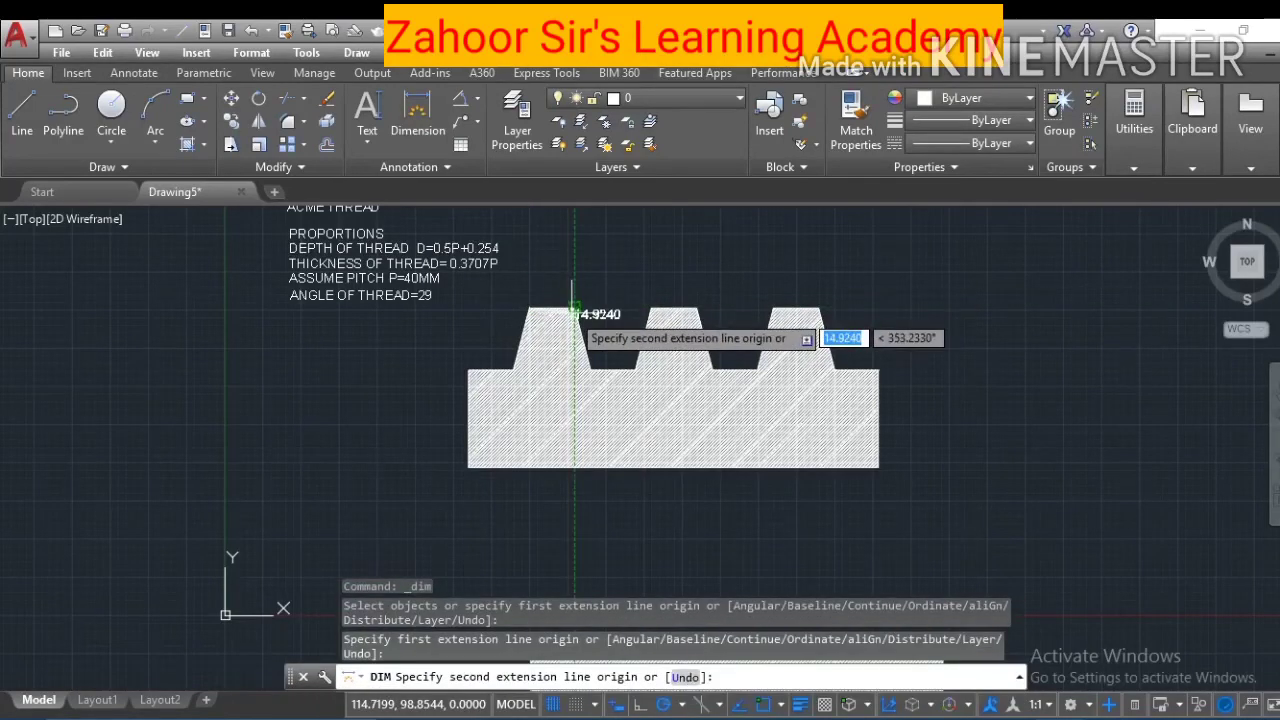